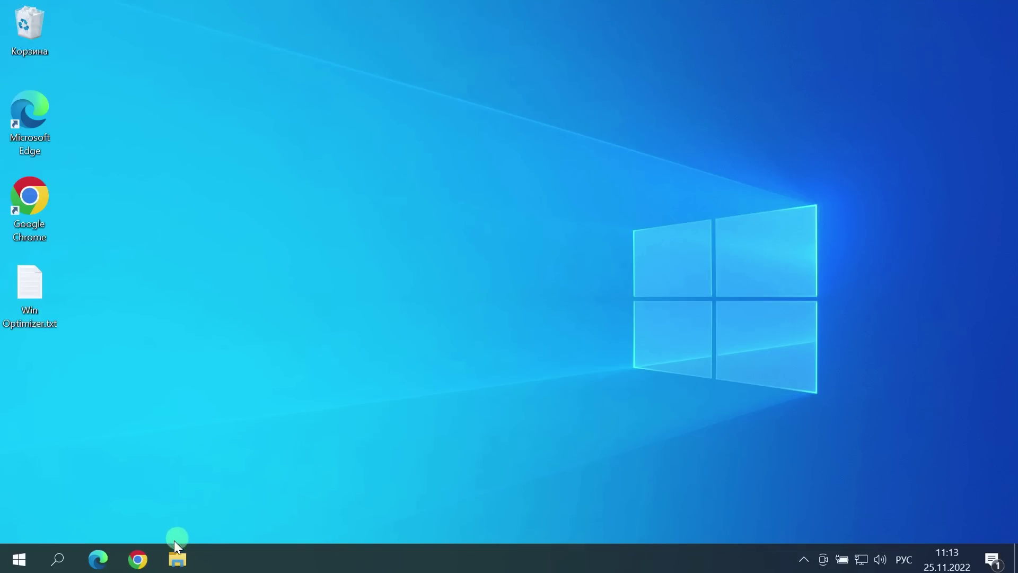
# In Chrome, follow the Ashampoo WinOptimizer download link in the YouTube video's description and download the WinOptimizer 25 installer
pyautogui.click(138, 559)
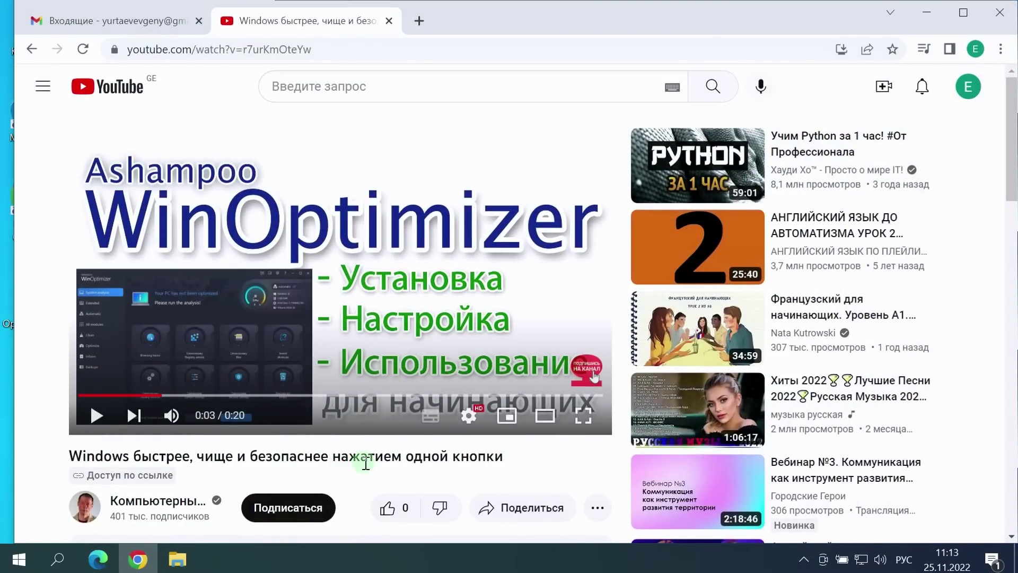
pyautogui.scroll(-3, 366, 464)
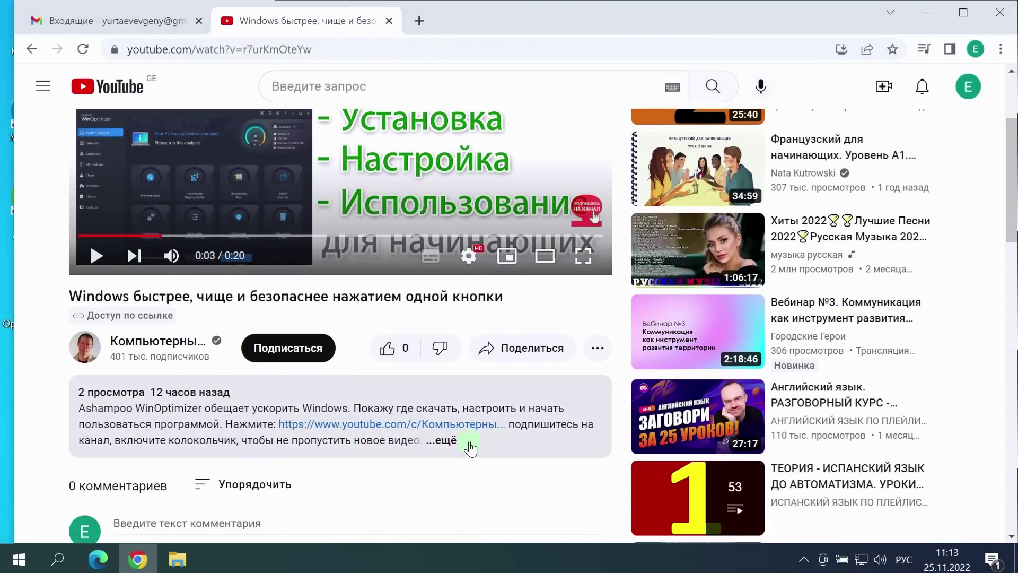
pyautogui.click(447, 440)
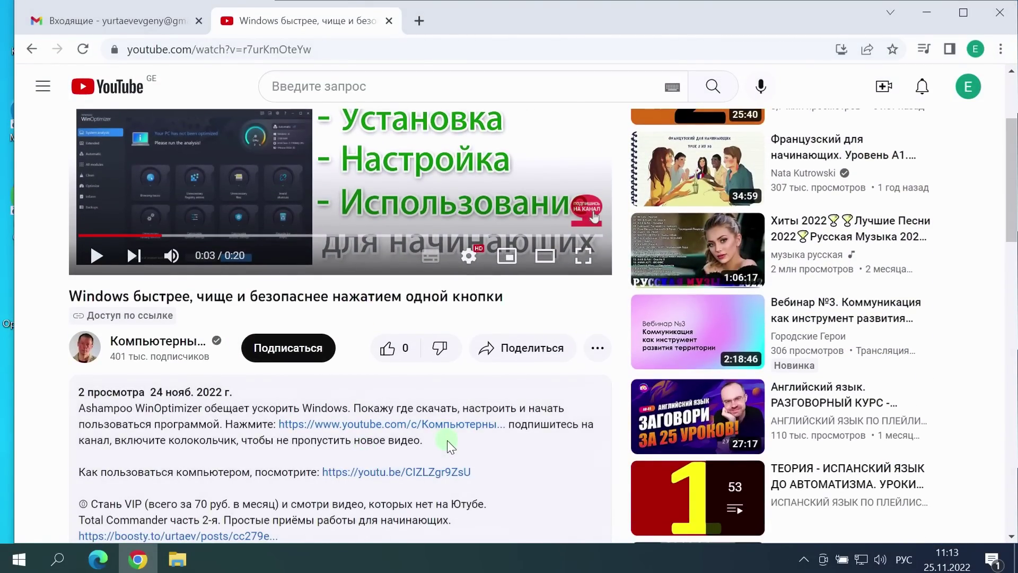
pyautogui.scroll(-3, 447, 440)
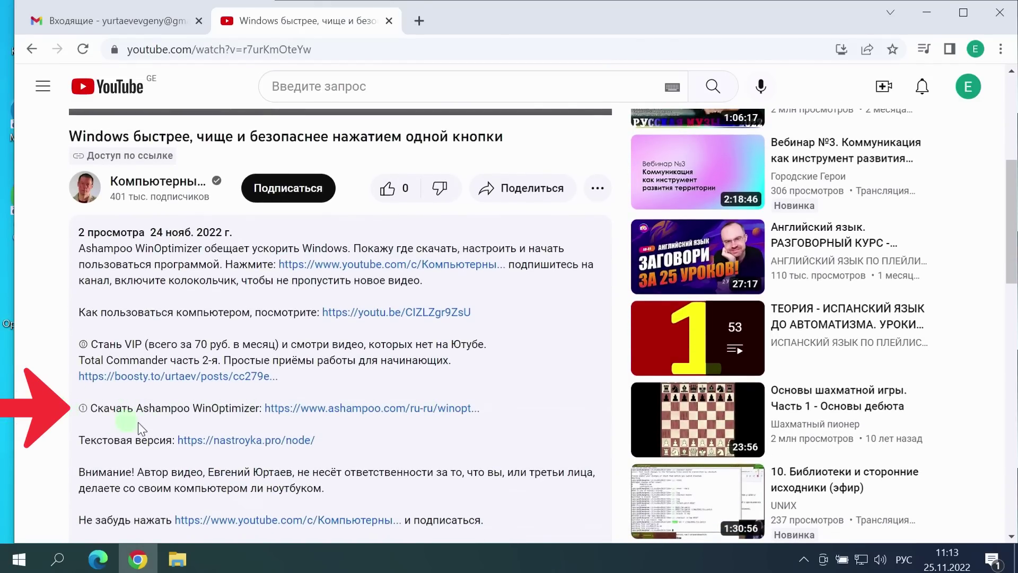
pyautogui.click(408, 409)
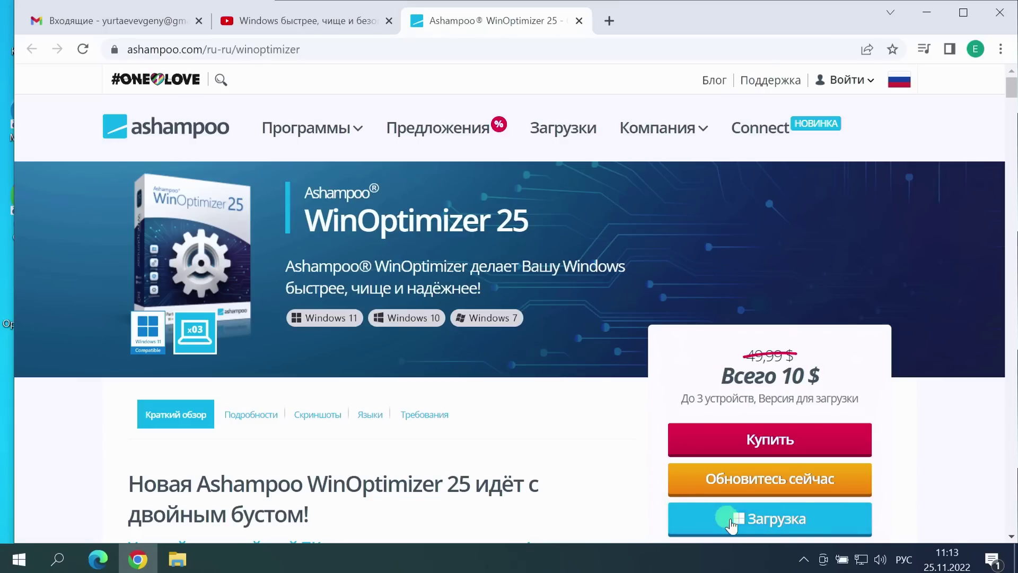
pyautogui.click(769, 521)
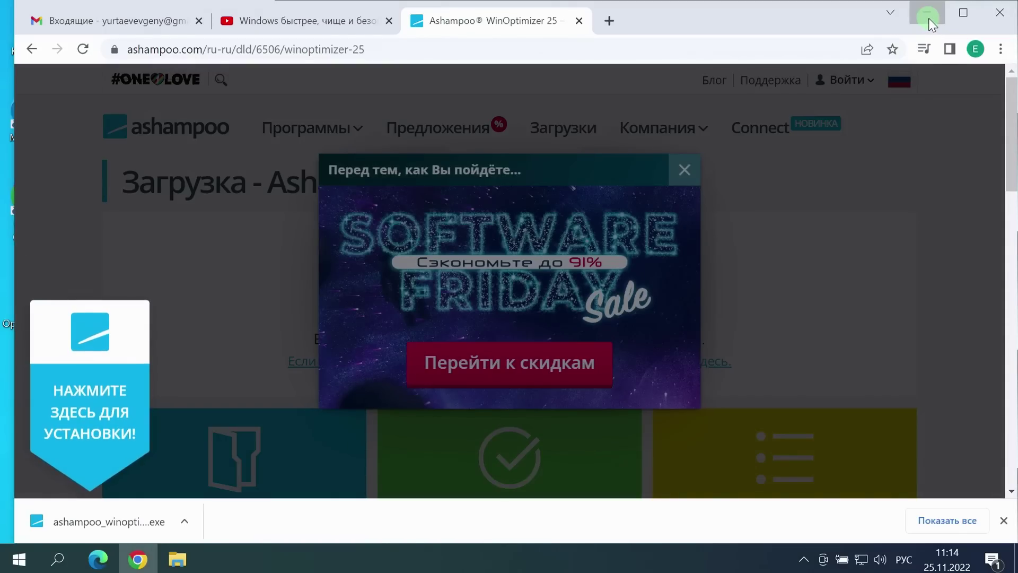
pyautogui.click(927, 12)
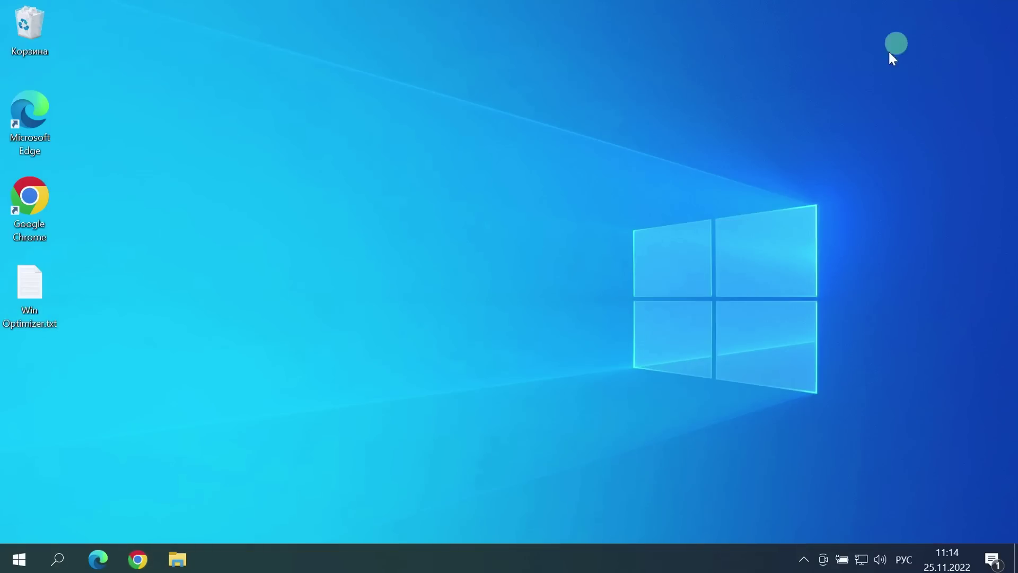
# Run the WinOptimizer 25 installer from the Загрузки folder, allow it to make changes, and accept the licence terms
pyautogui.click(179, 560)
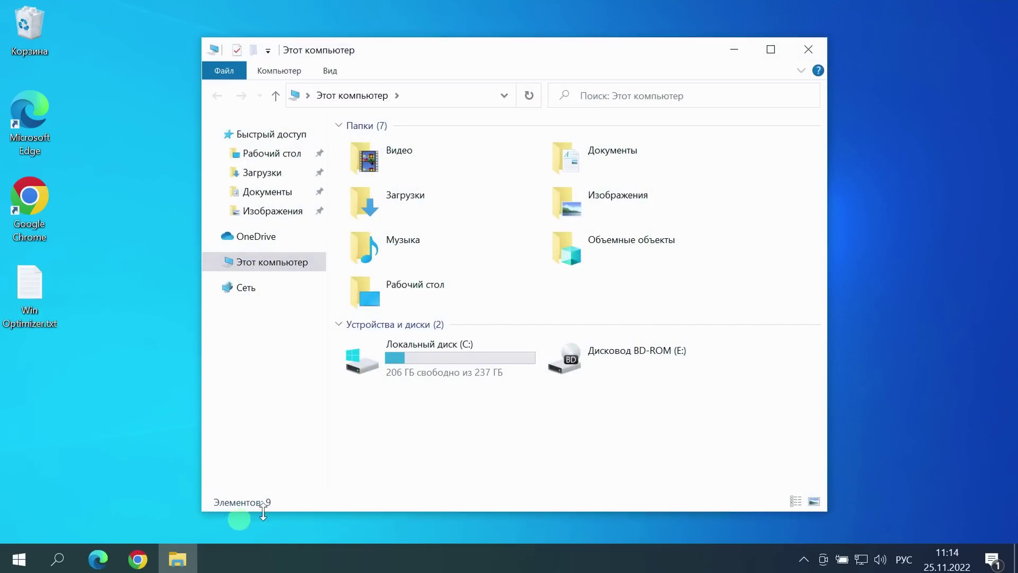
pyautogui.doubleClick(454, 203)
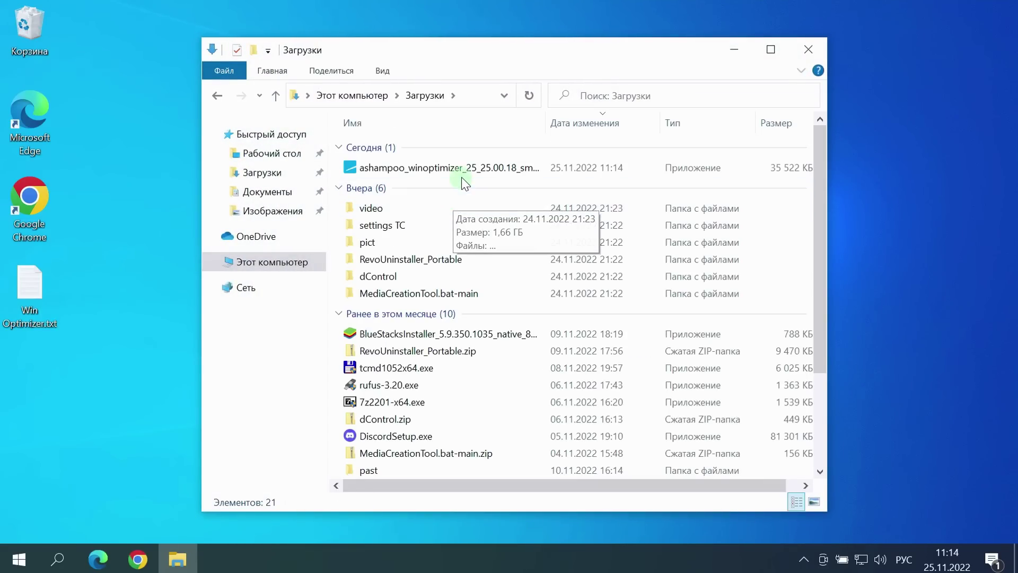
pyautogui.doubleClick(463, 168)
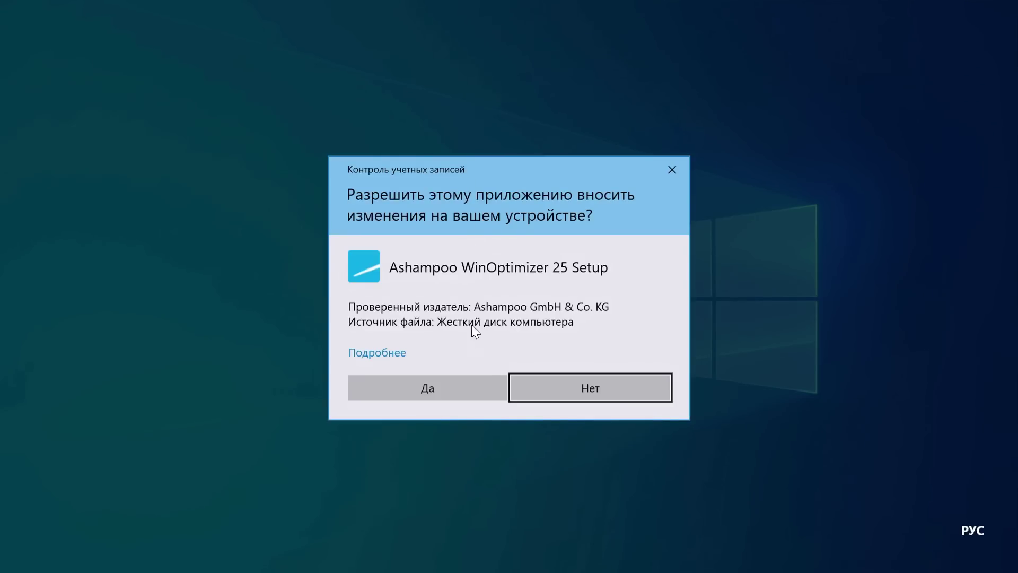
pyautogui.click(450, 389)
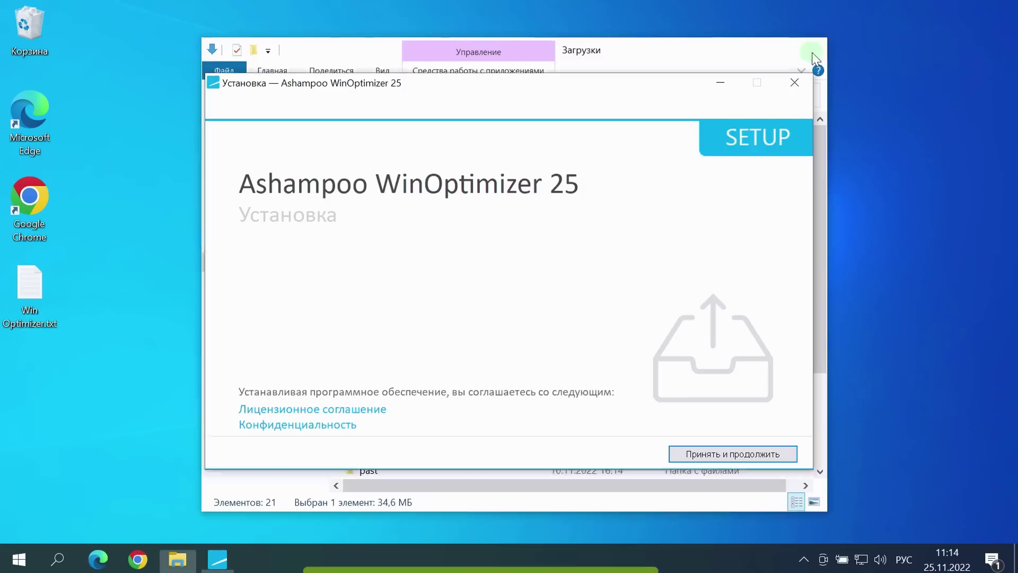
pyautogui.click(809, 51)
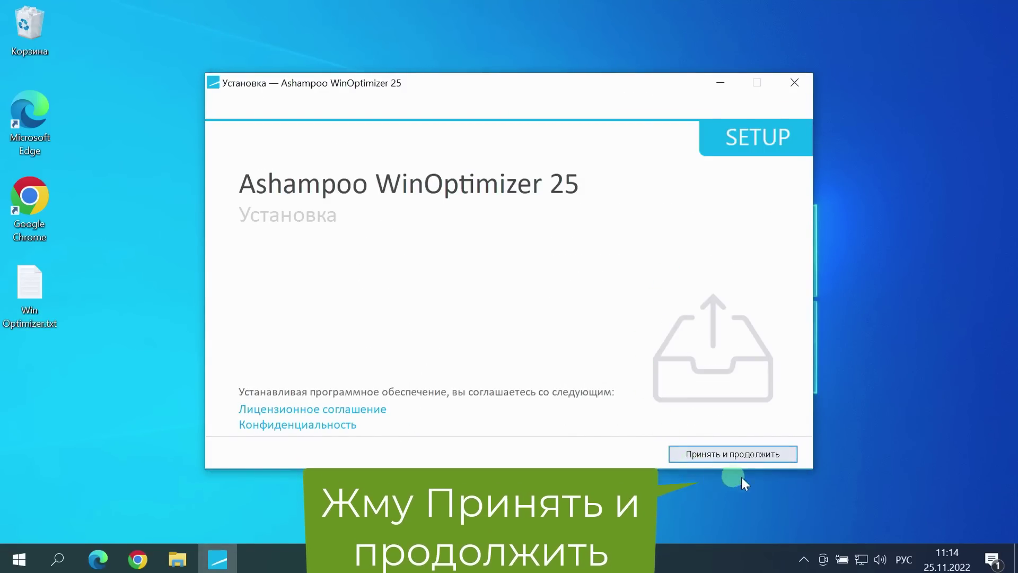
pyautogui.click(728, 454)
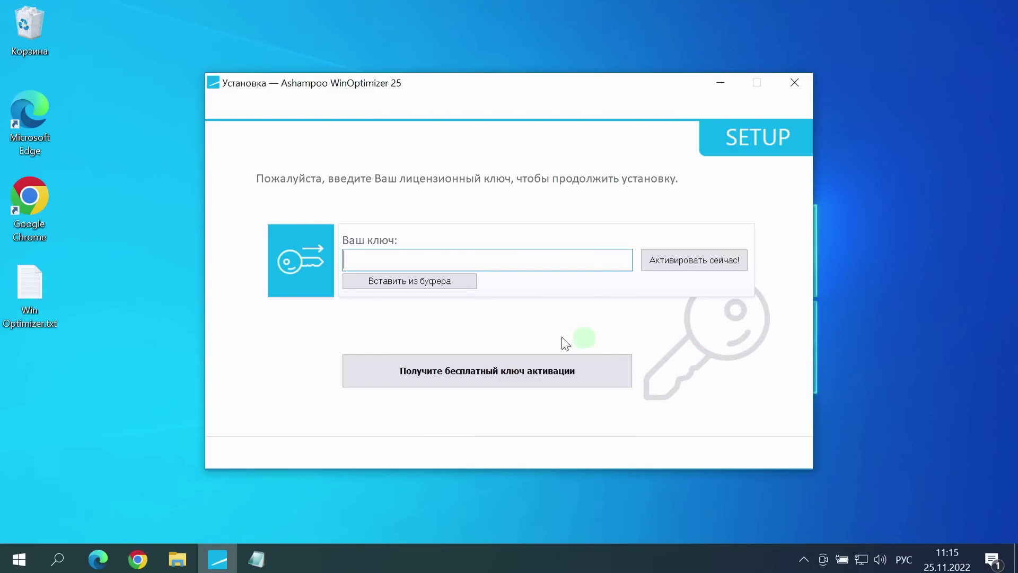
# Request a free activation key from the installer, submitting the e-mail address on the Ashampoo trial page
pyautogui.click(476, 371)
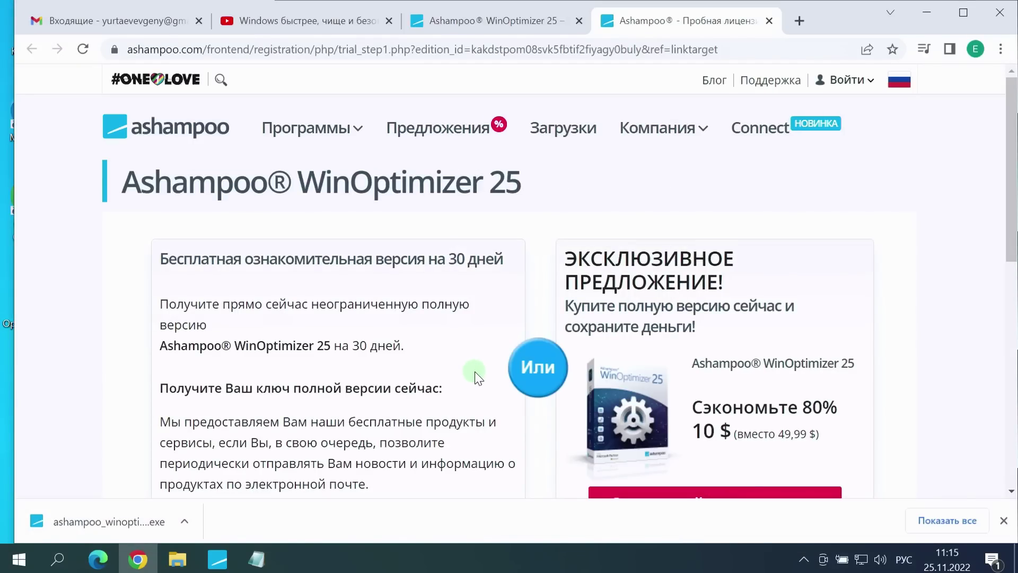
pyautogui.scroll(-2, 475, 371)
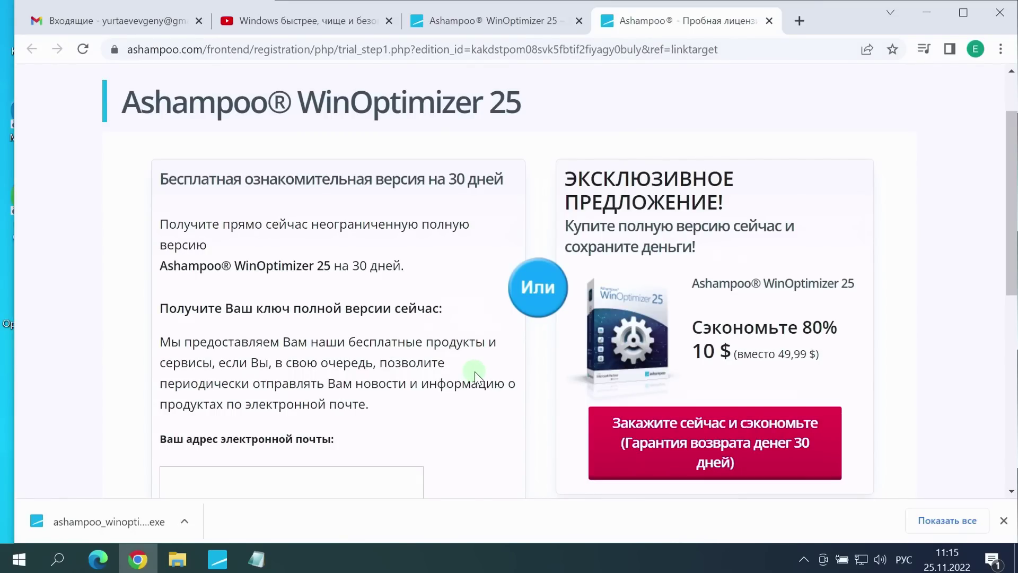
pyautogui.scroll(-2, 475, 371)
pyautogui.scroll(-2, 475, 375)
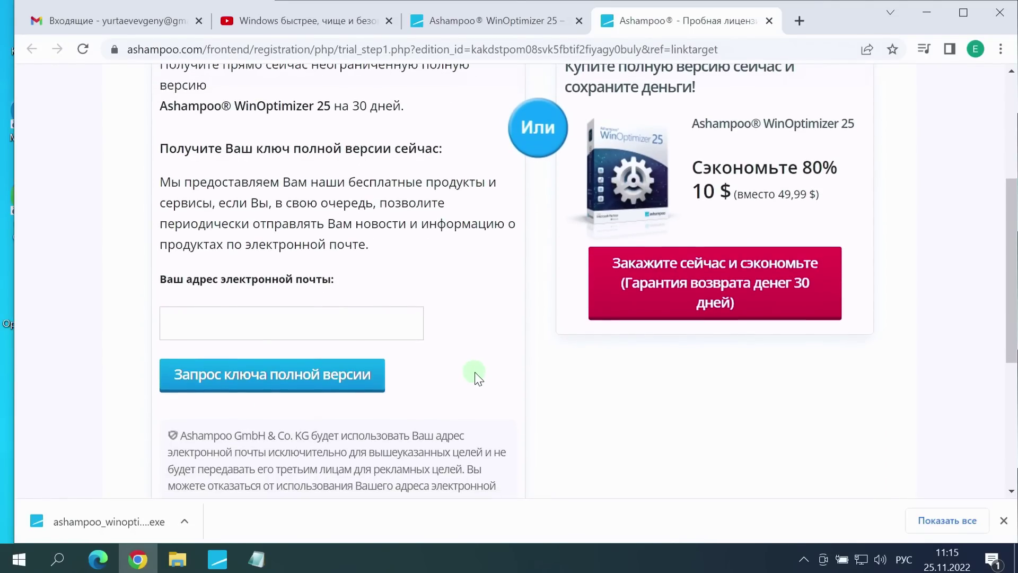
pyautogui.click(195, 322)
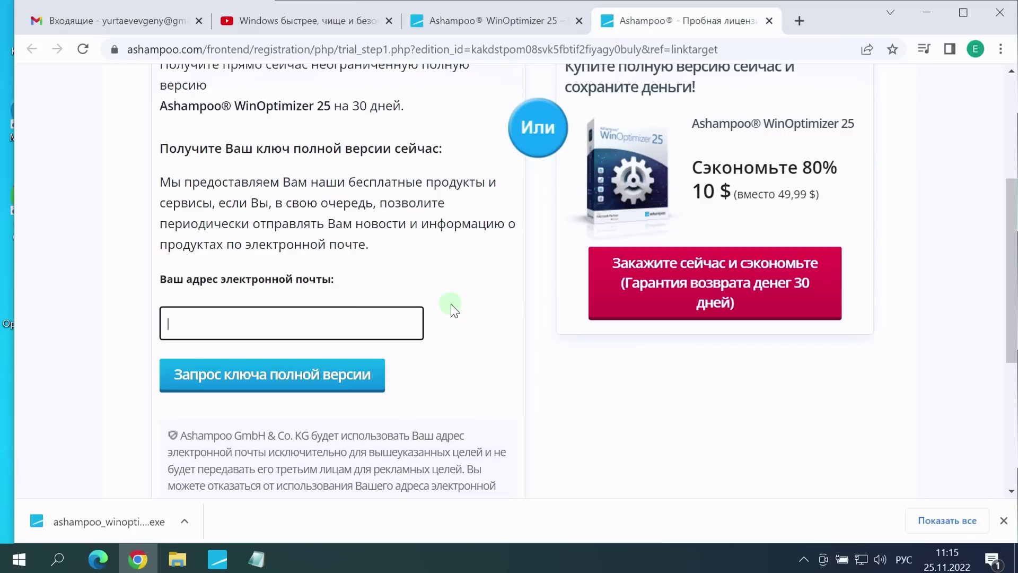
pyautogui.hotkey('ctrl', 'v')
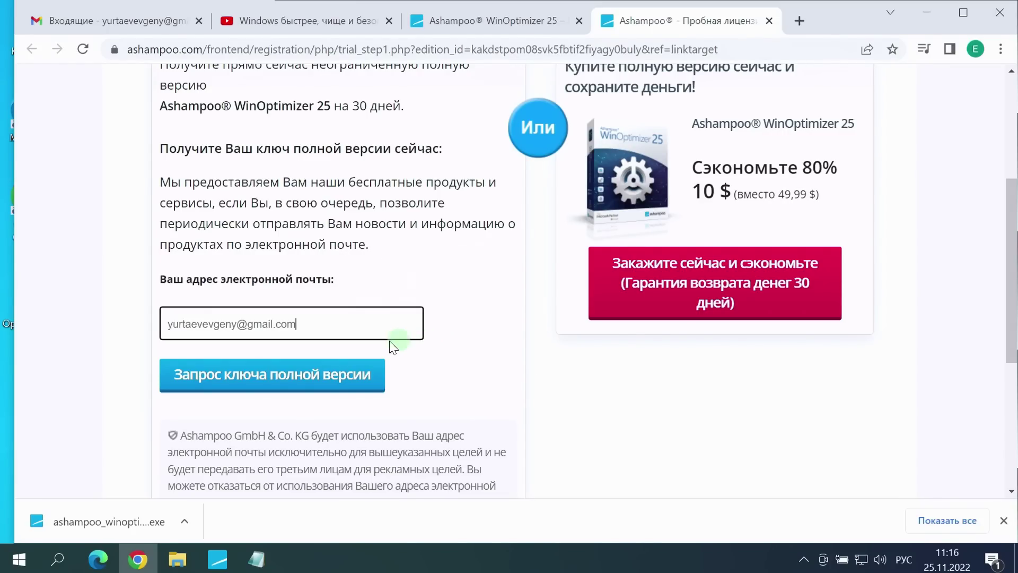
pyautogui.click(277, 379)
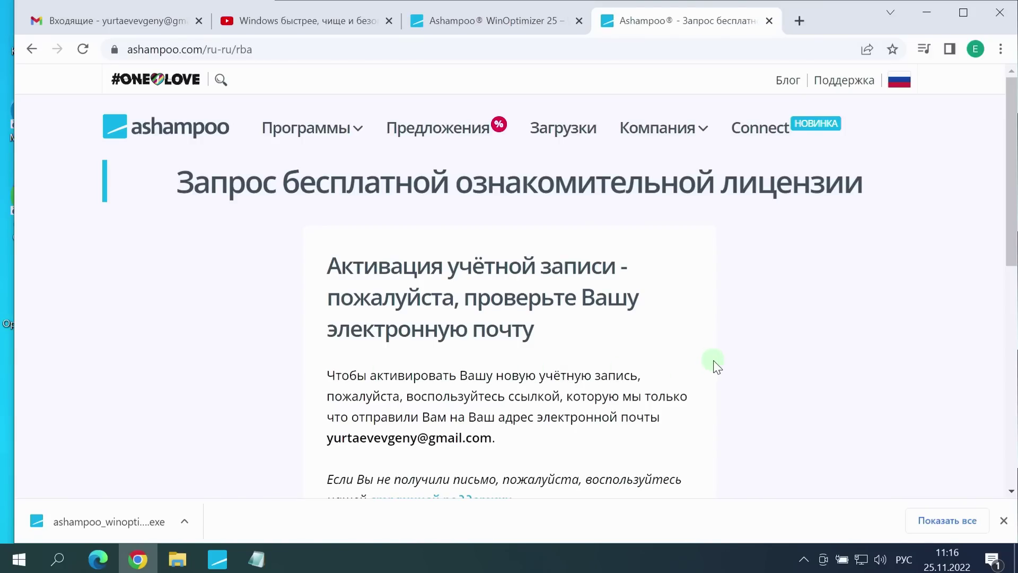
# Open the Ashampoo confirmation message in Gmail and confirm the e-mail address through its link
pyautogui.scroll(-1, 713, 364)
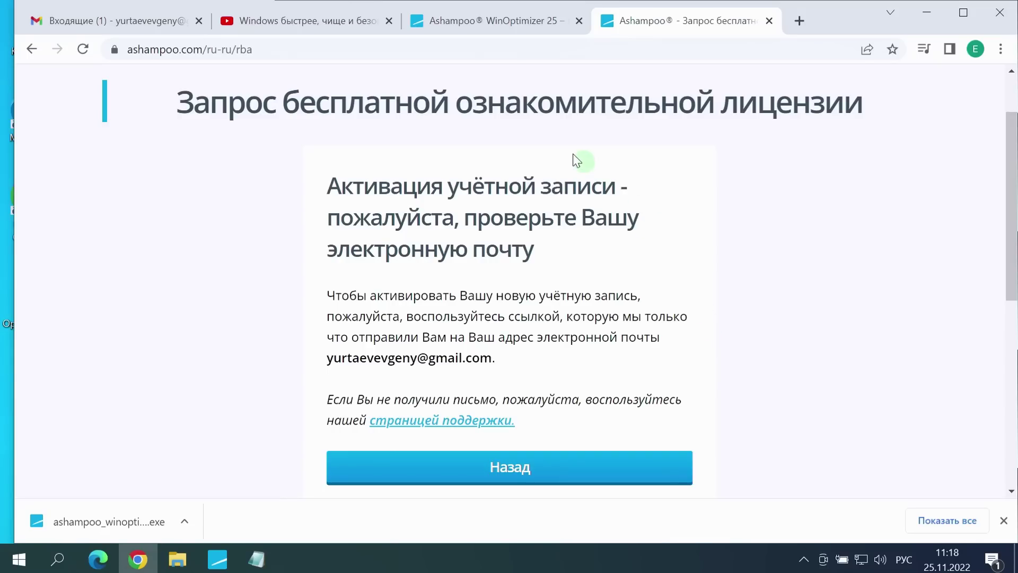
pyautogui.click(135, 20)
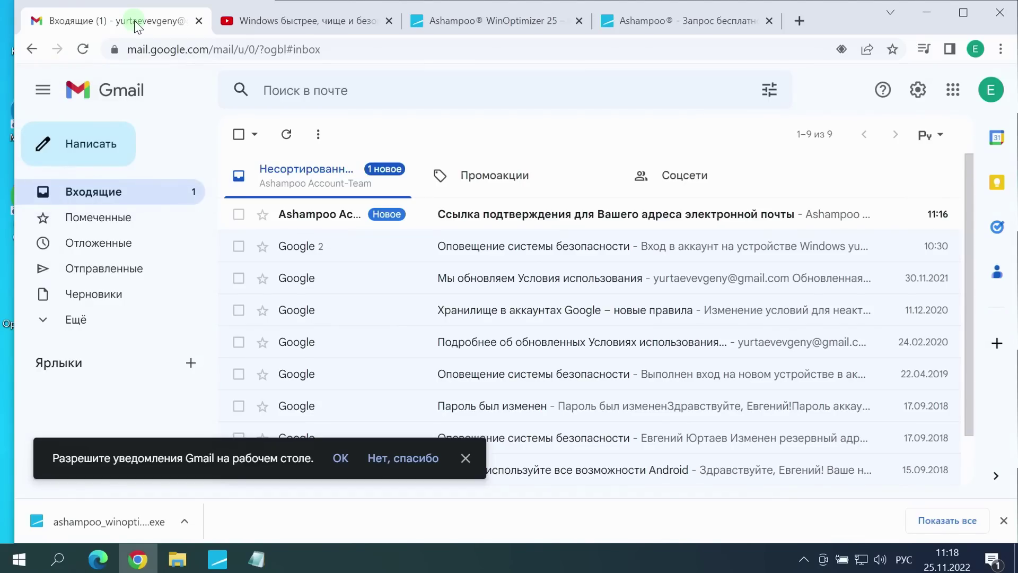
pyautogui.click(578, 221)
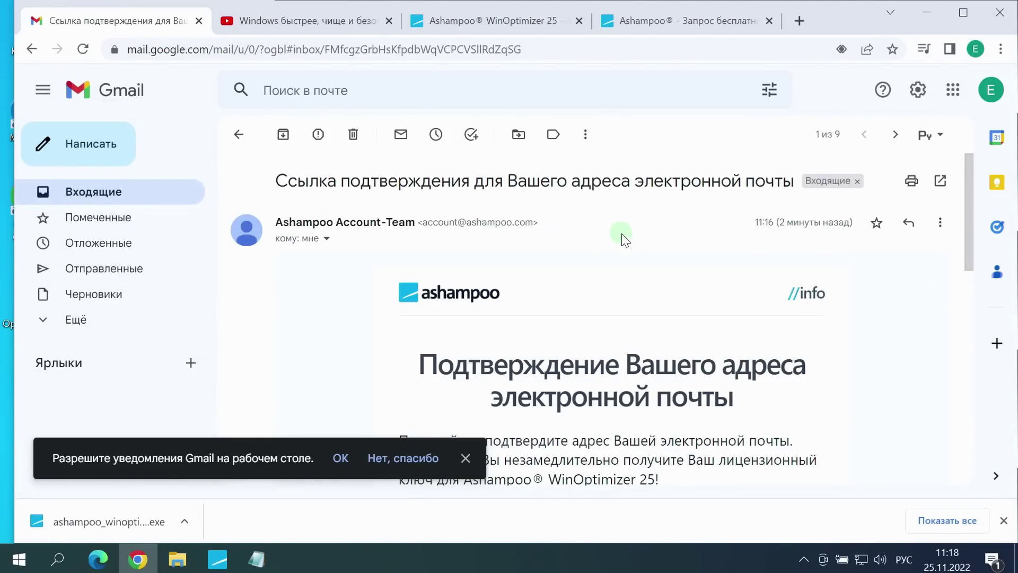
pyautogui.scroll(-3, 625, 240)
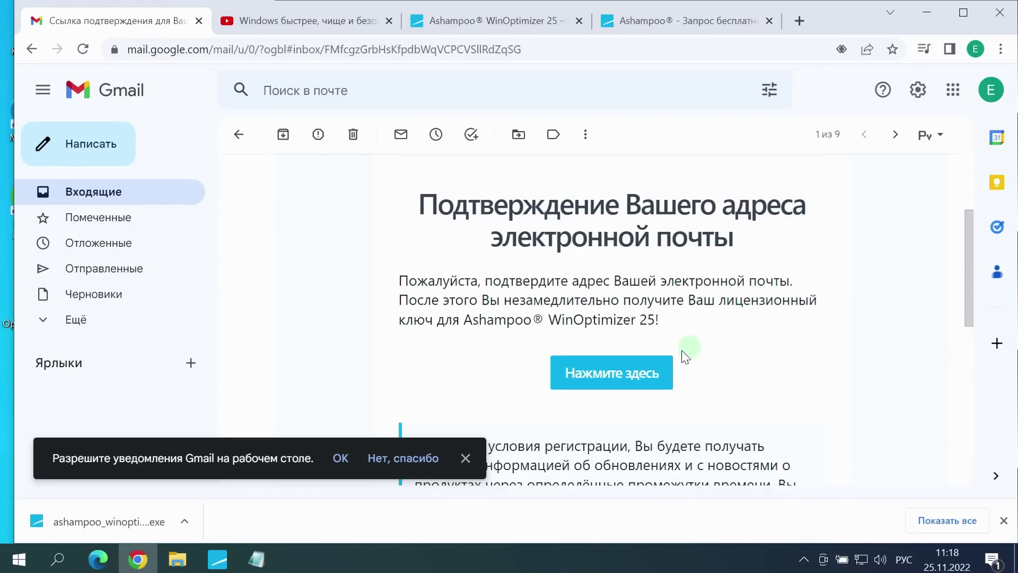
pyautogui.click(620, 374)
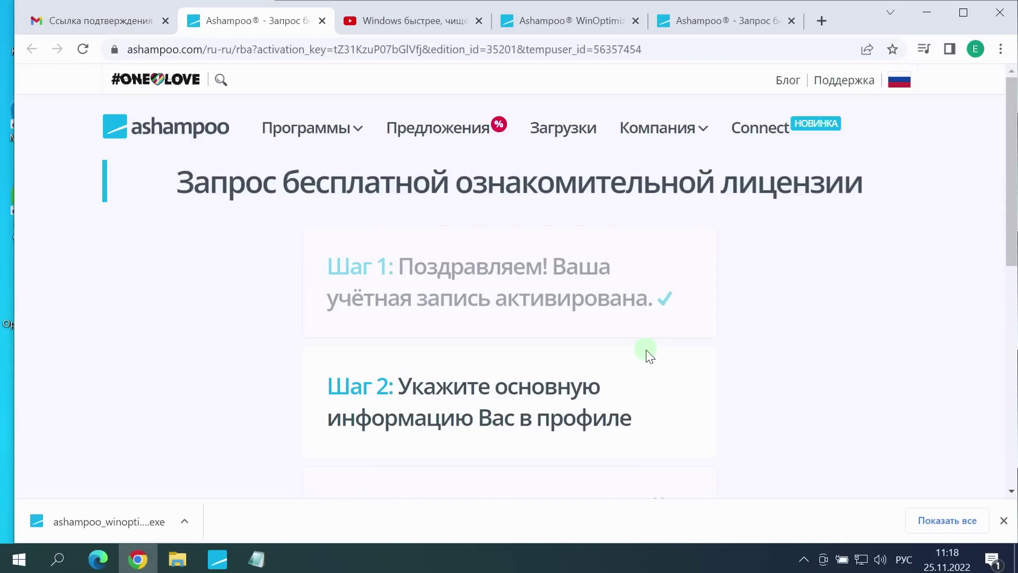
# Skip the profile information on the Ashampoo page and copy the trial licence key
pyautogui.scroll(-4, 739, 344)
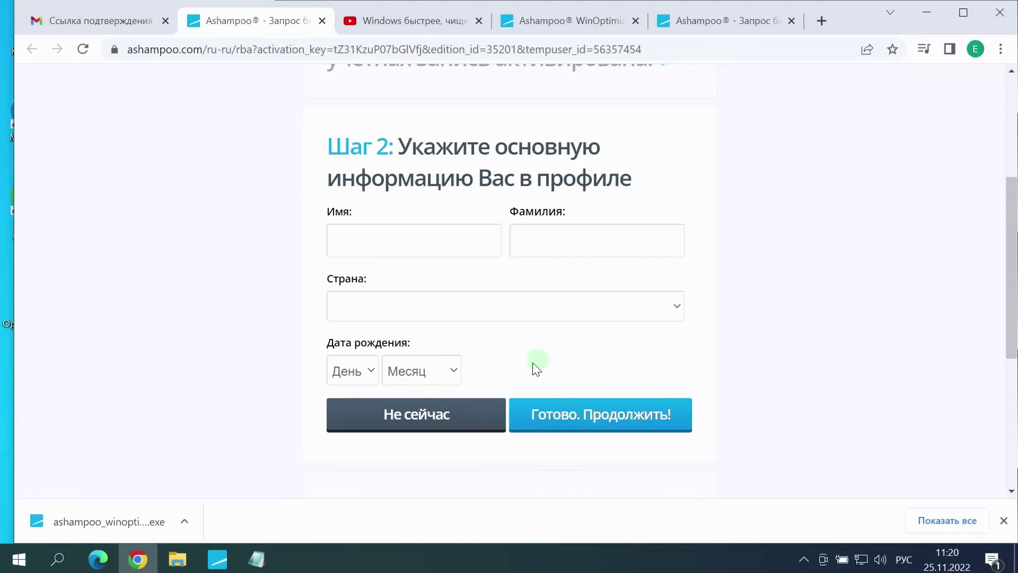
pyautogui.click(436, 416)
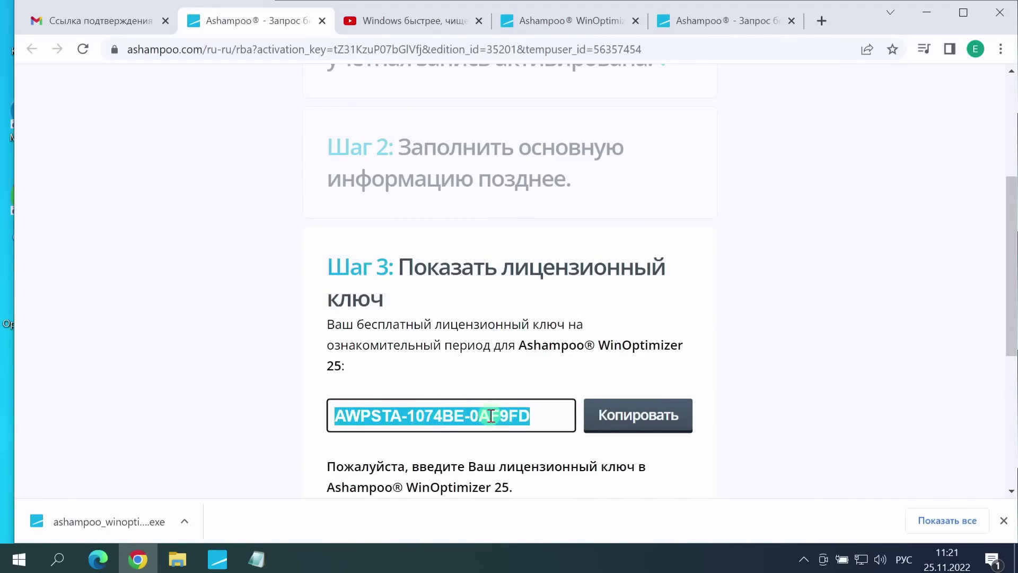
pyautogui.rightClick(493, 418)
pyautogui.click(515, 429)
pyautogui.click(927, 12)
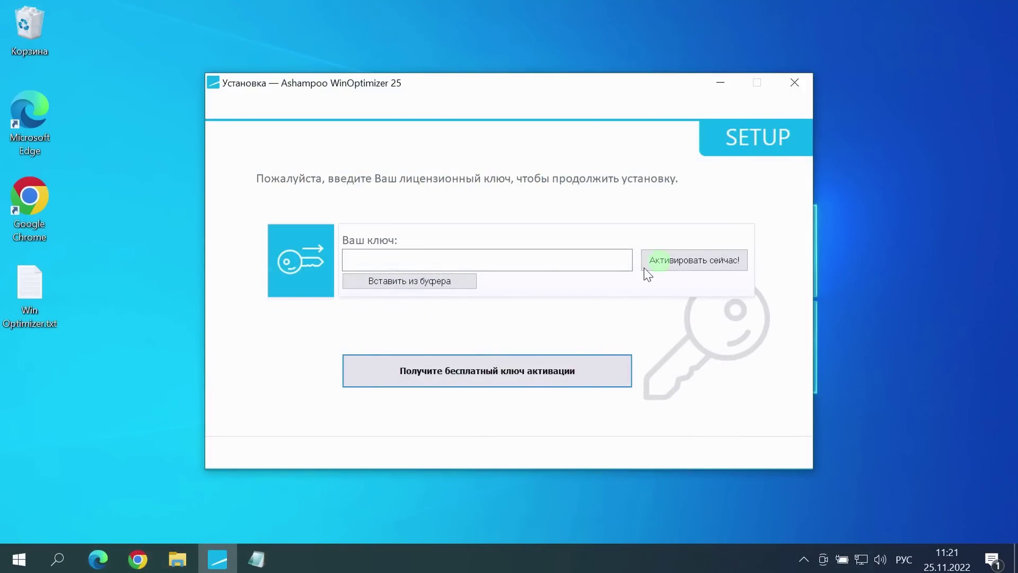
# Paste the licence key into the installer's key field and activate it
pyautogui.click(396, 262)
pyautogui.rightClick(383, 260)
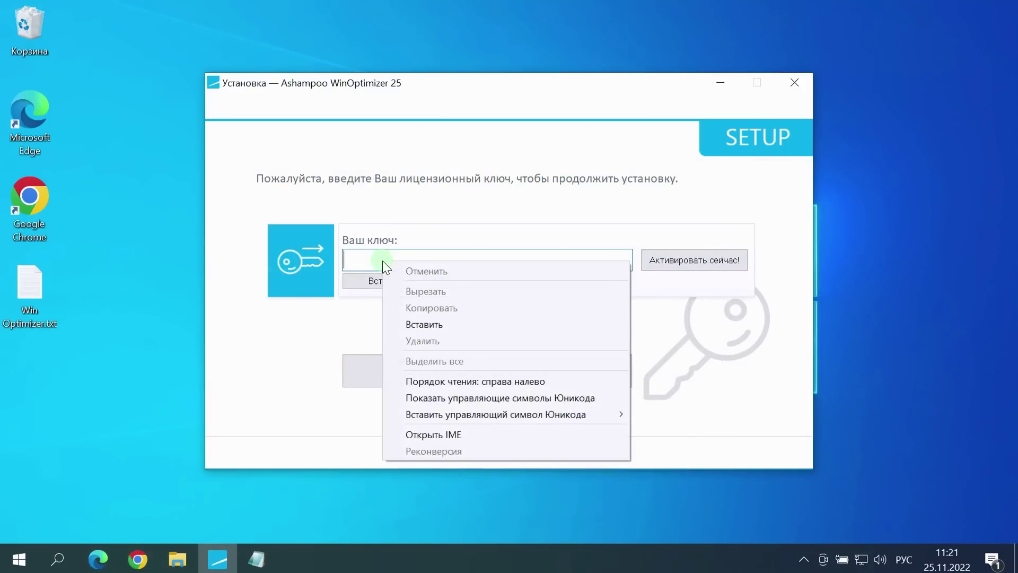
pyautogui.click(428, 326)
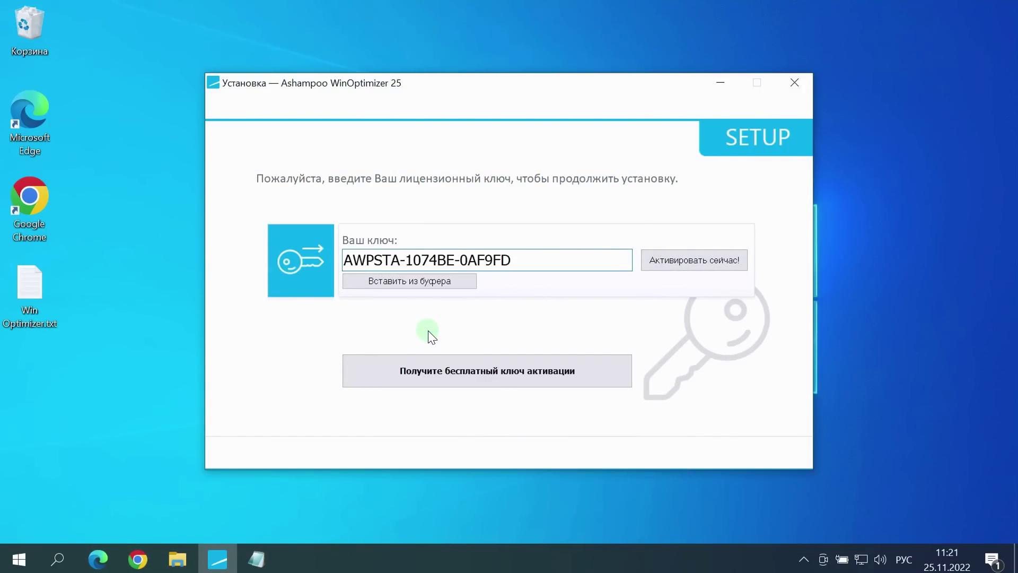
pyautogui.click(710, 262)
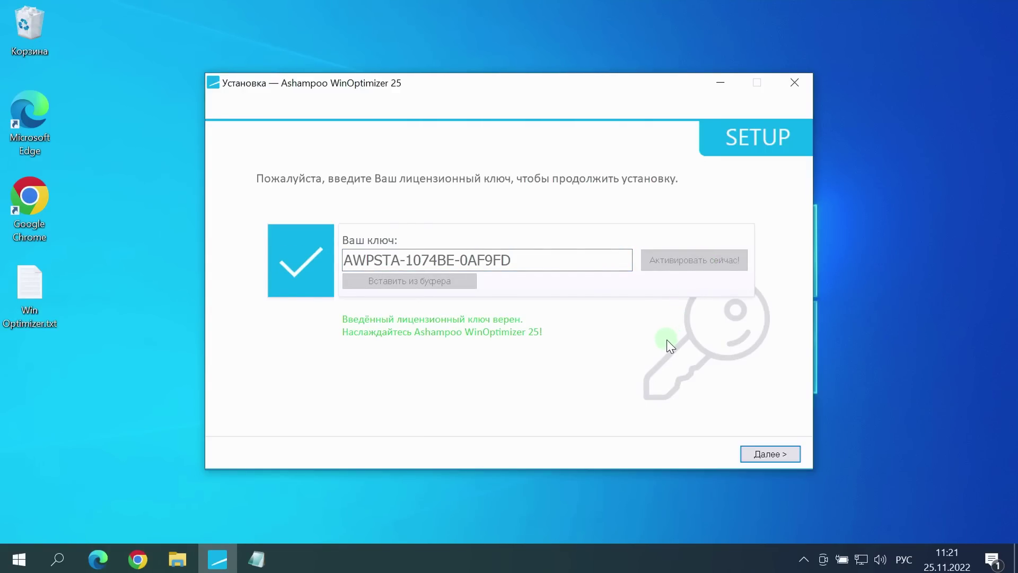
# Install WinOptimizer 25 in the default folder with a desktop icon, then finish setup with the program set to launch
pyautogui.click(773, 454)
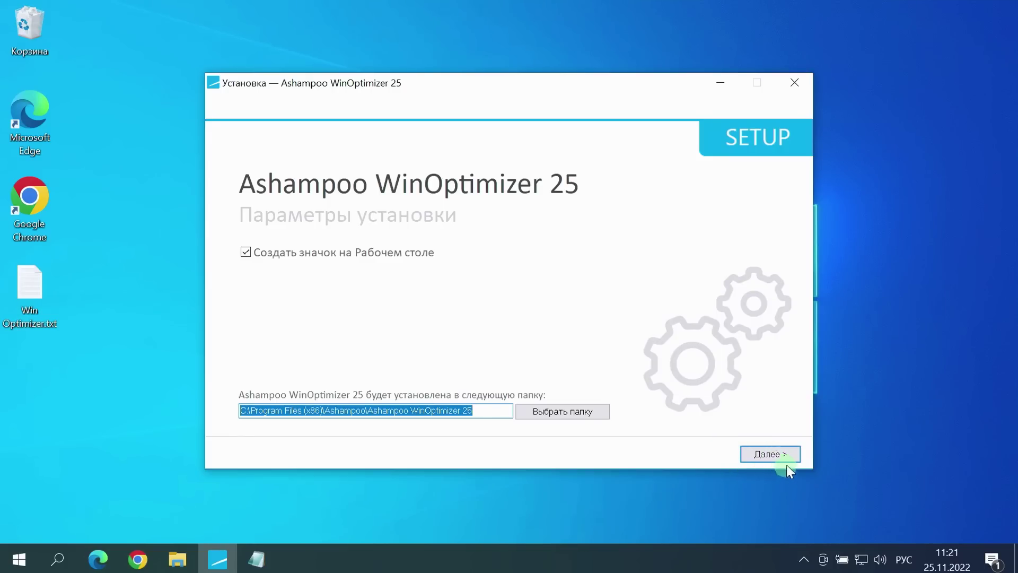
pyautogui.click(765, 453)
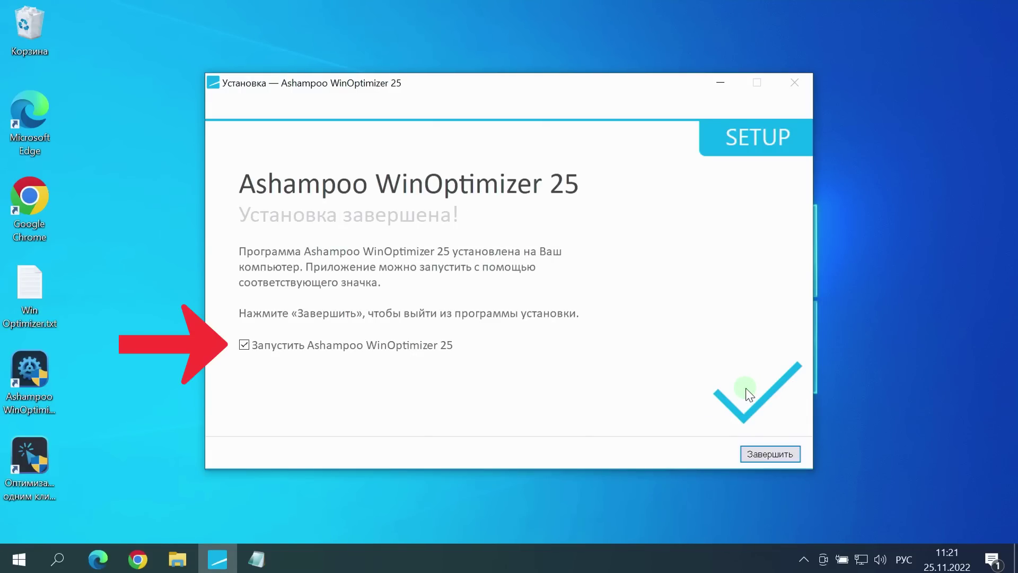
pyautogui.click(767, 455)
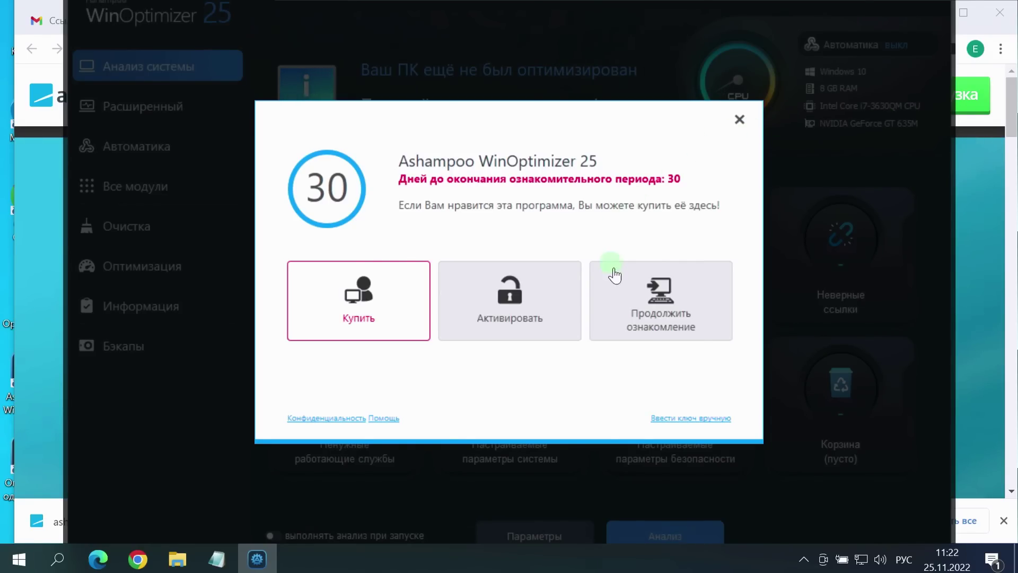
# Continue with the trial version of WinOptimizer 25 and show the Все модули overview
pyautogui.click(656, 298)
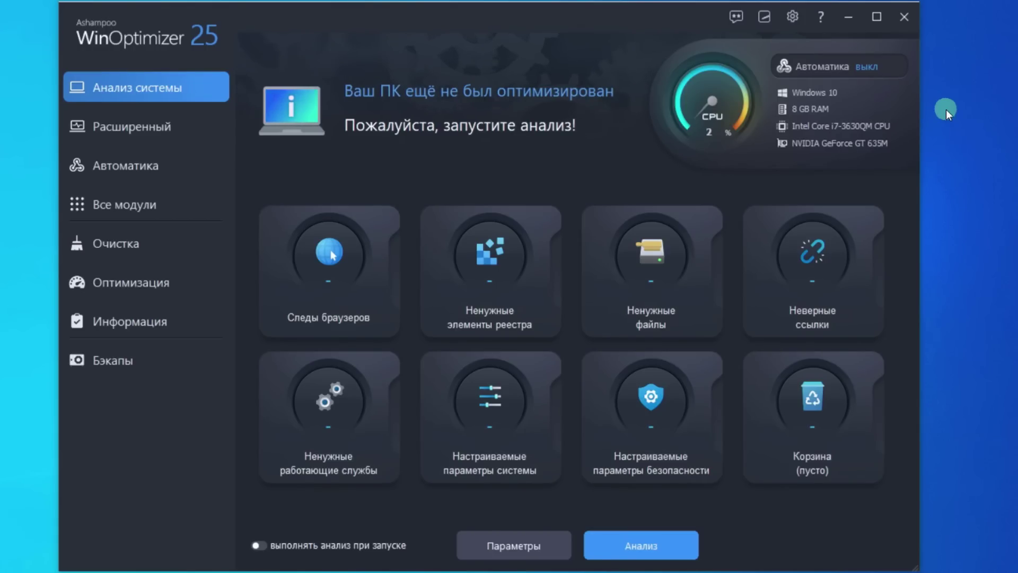
pyautogui.click(167, 206)
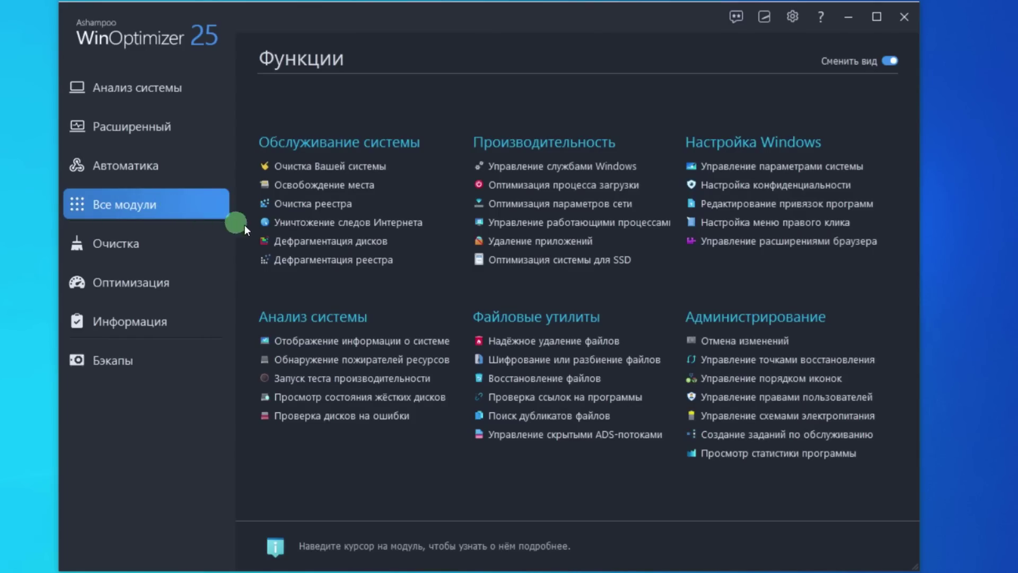
# View the SSD optimisation module and return to the Анализ системы overview
pyautogui.click(560, 267)
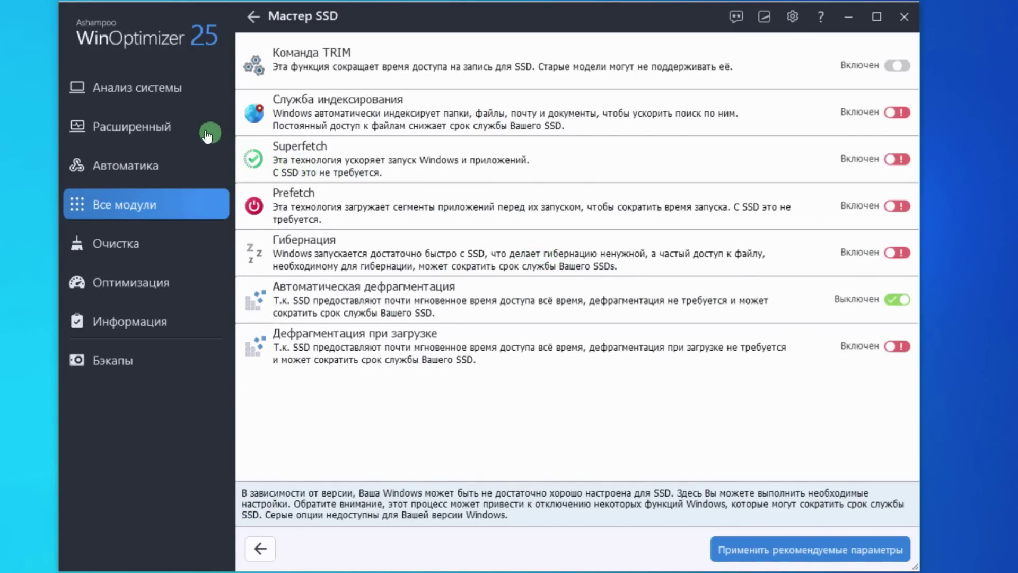
pyautogui.click(151, 90)
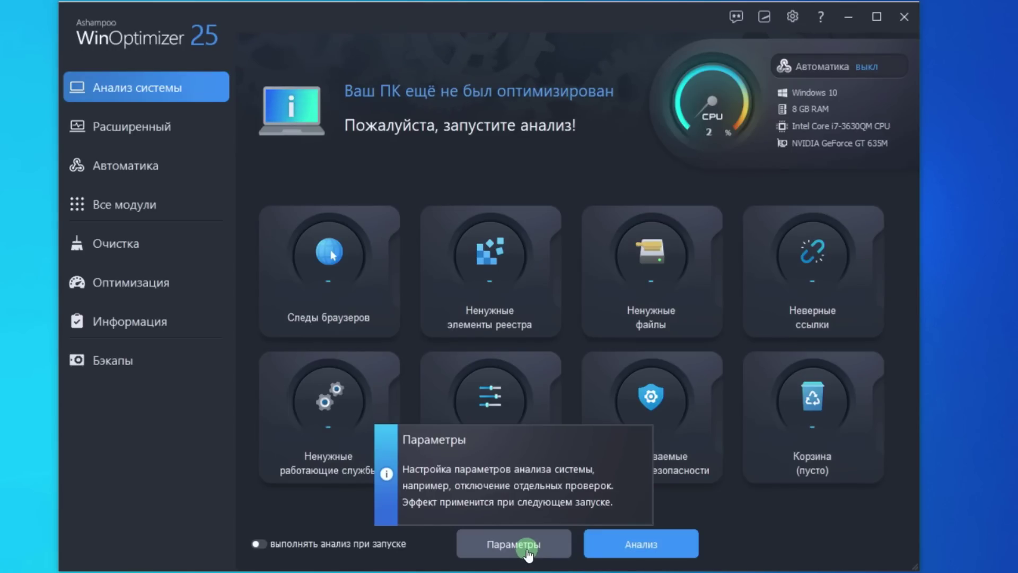
# Set the program's interface language to Английский (США) in the settings and acknowledge the restart notice
pyautogui.click(792, 18)
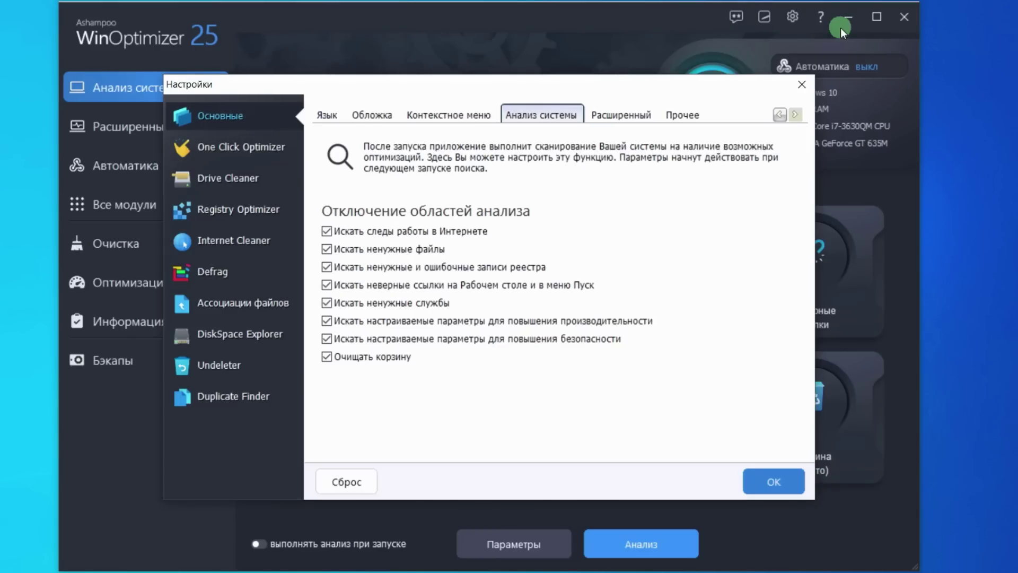
pyautogui.click(326, 124)
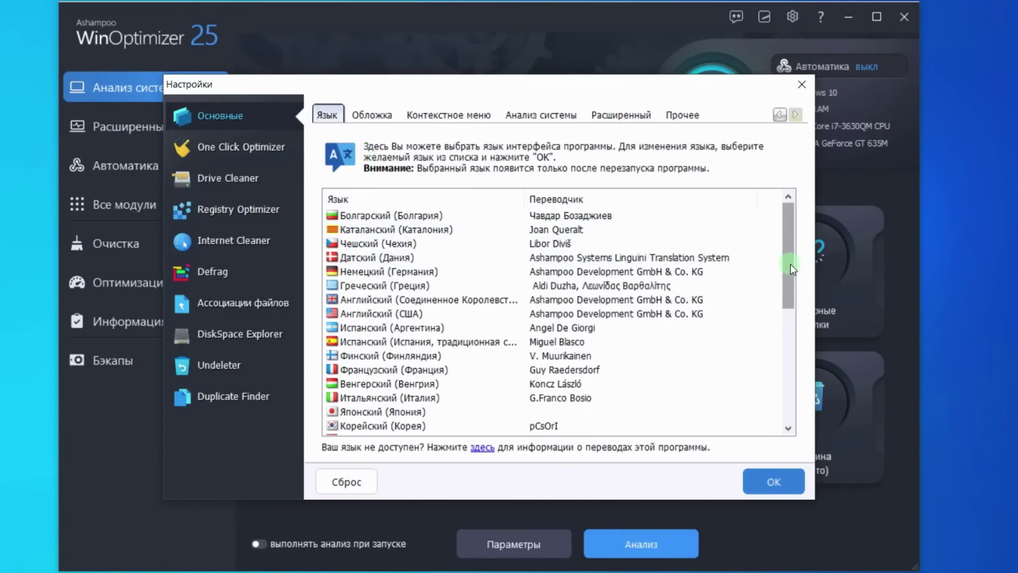
pyautogui.moveTo(790, 263)
pyautogui.mouseDown()
pyautogui.moveTo(793, 348)
pyautogui.moveTo(794, 281)
pyautogui.mouseUp()
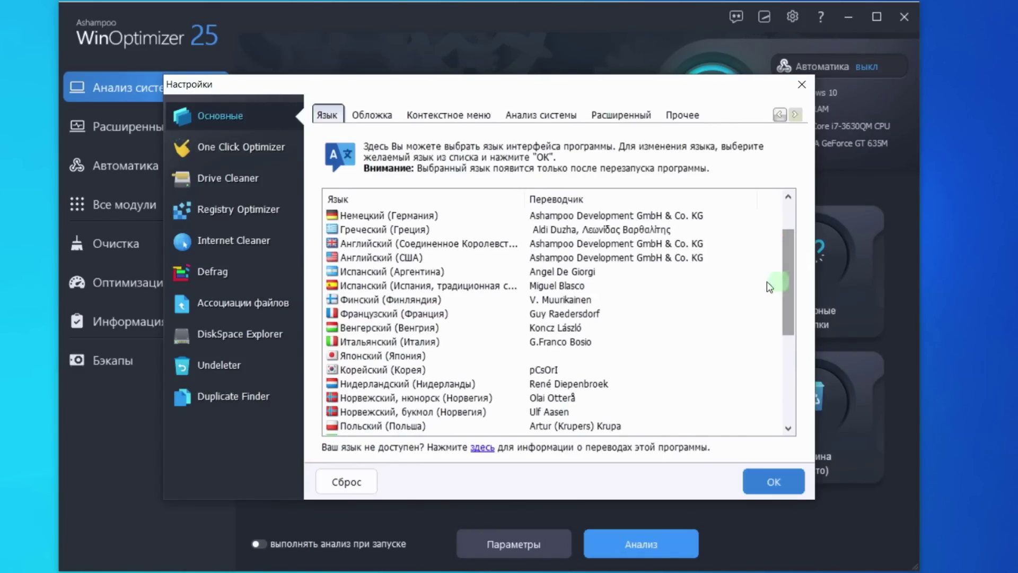
pyautogui.click(445, 257)
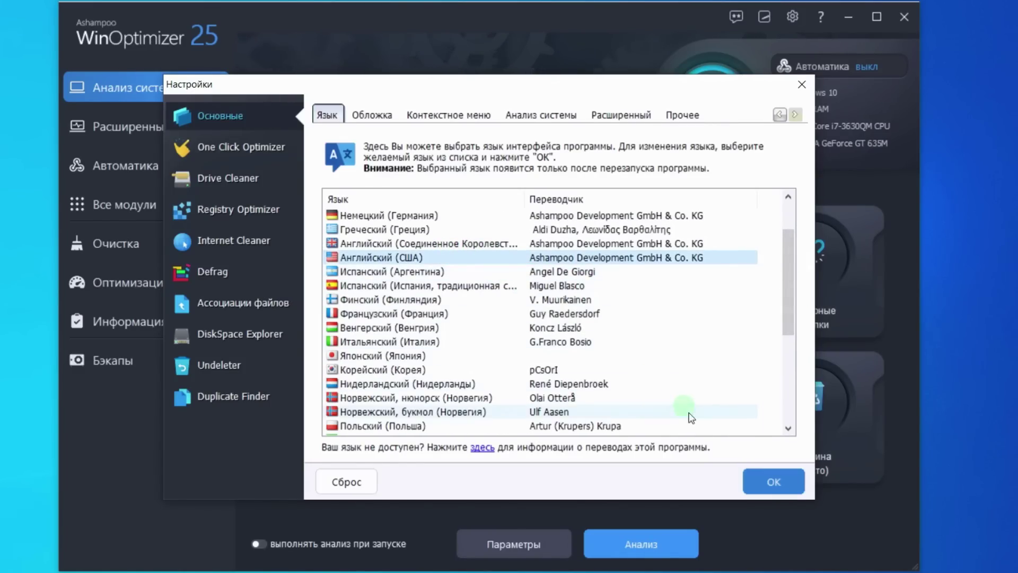
pyautogui.click(762, 482)
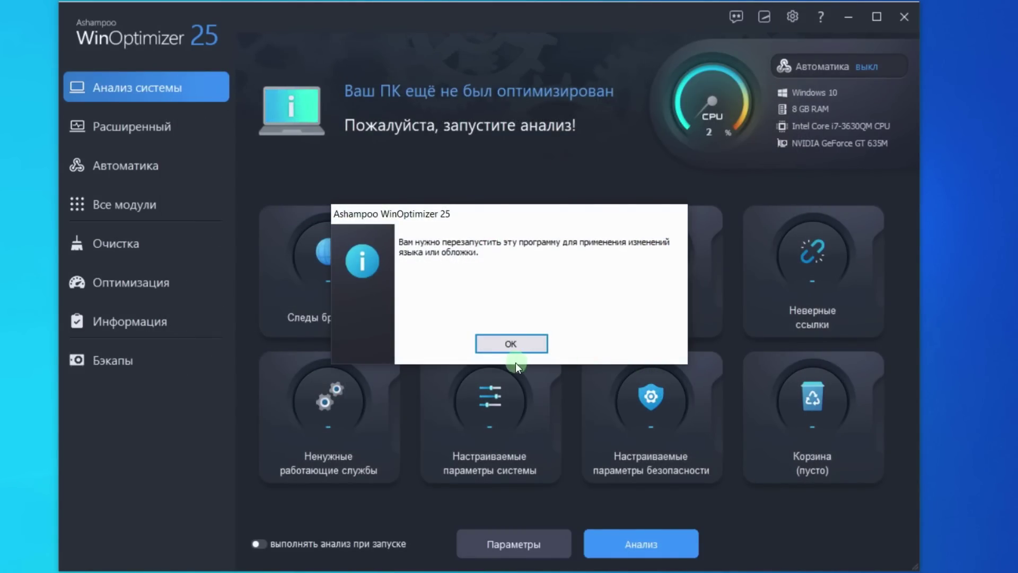
pyautogui.click(515, 345)
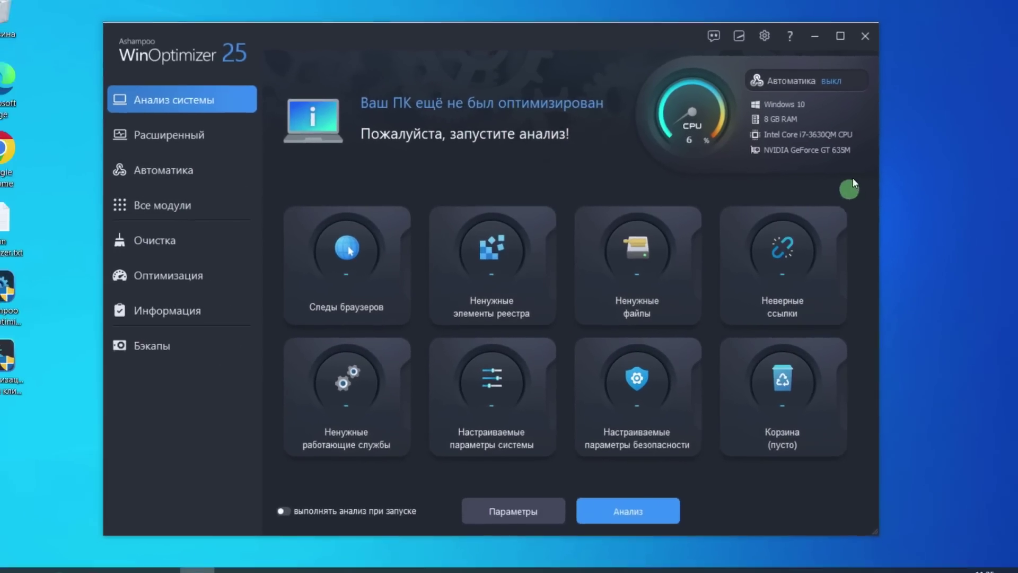
# Restart WinOptimizer 25 to apply the English interface and continue the evaluation
pyautogui.click(898, 24)
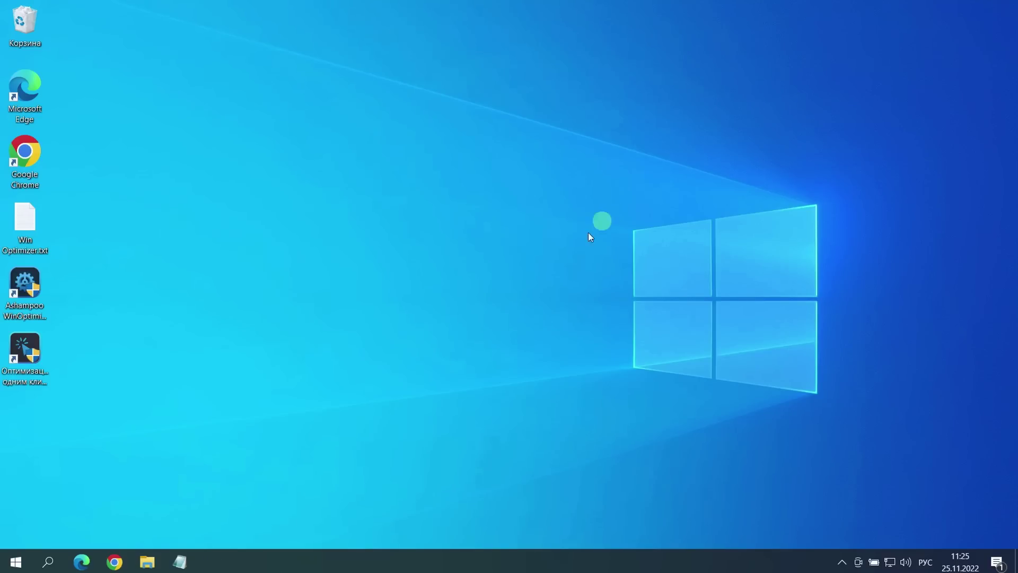
pyautogui.doubleClick(30, 288)
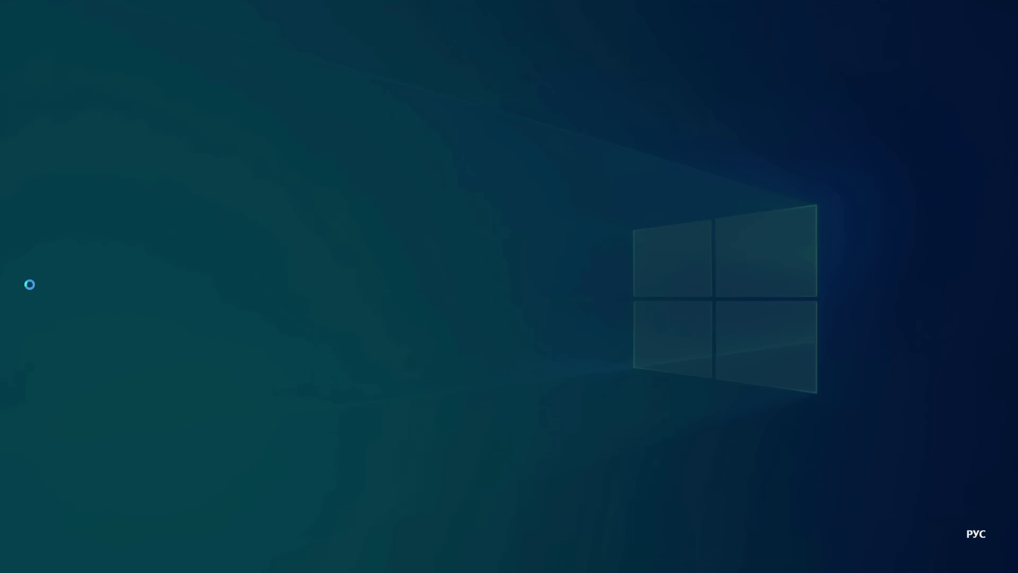
pyautogui.click(420, 373)
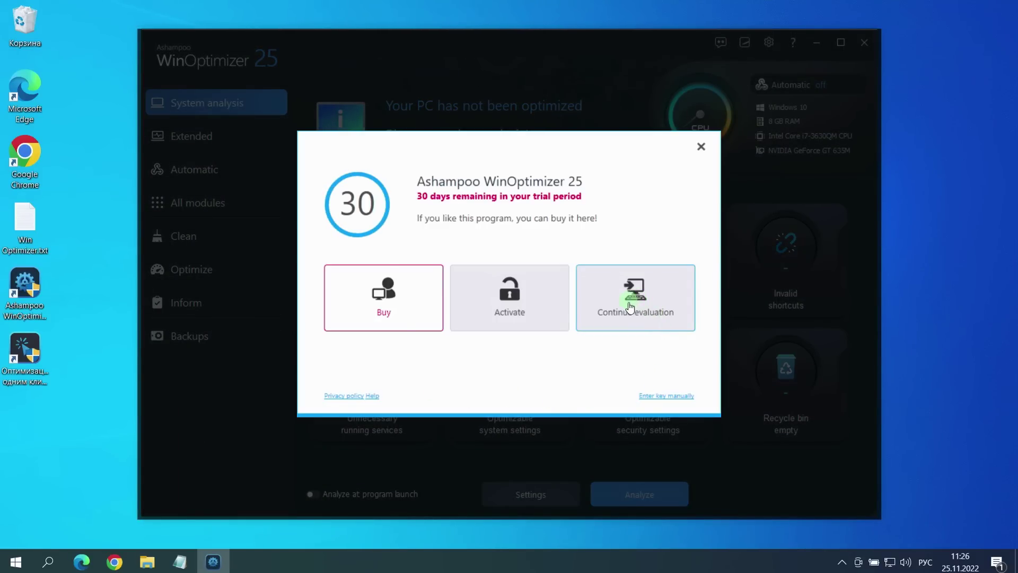
pyautogui.click(632, 302)
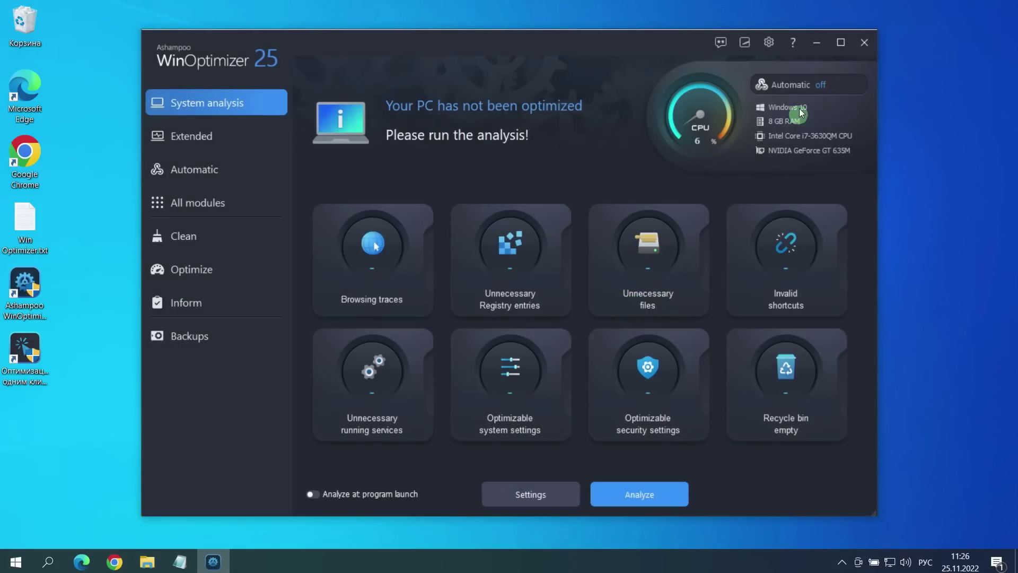
# Set the program language back to Русский (Россия) in the settings and acknowledge the restart notice
pyautogui.click(776, 52)
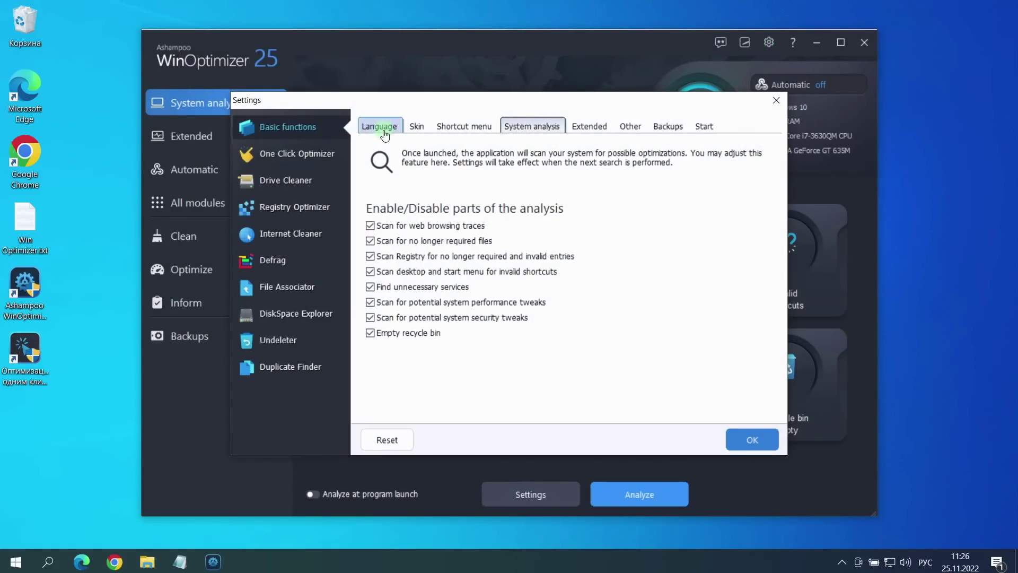
pyautogui.click(381, 128)
pyautogui.scroll(-4, 419, 305)
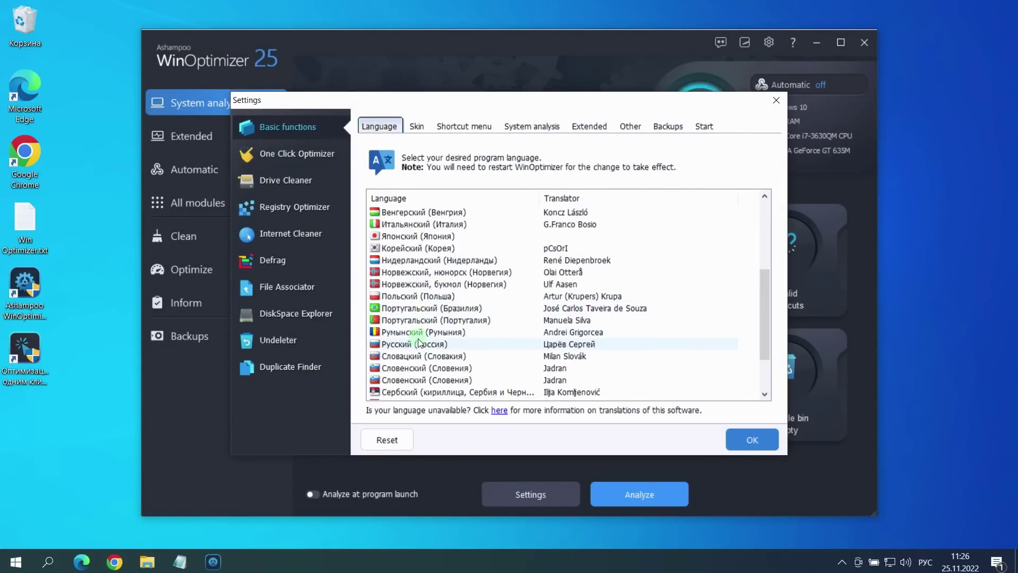
pyautogui.click(417, 344)
pyautogui.click(745, 439)
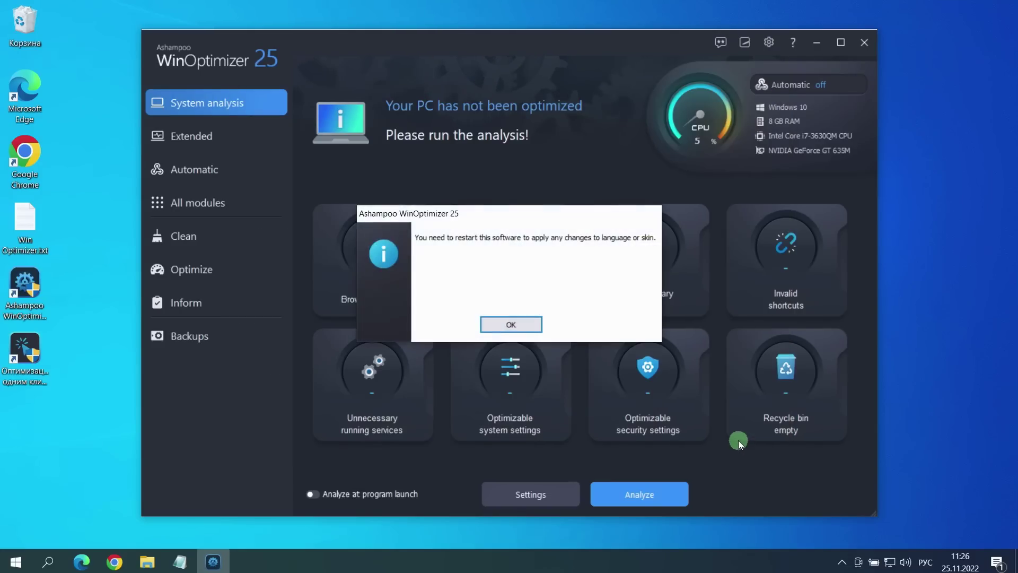
pyautogui.click(528, 326)
# Close and relaunch WinOptimizer 25 to apply the Russian interface, then continue with the trial version
pyautogui.click(864, 42)
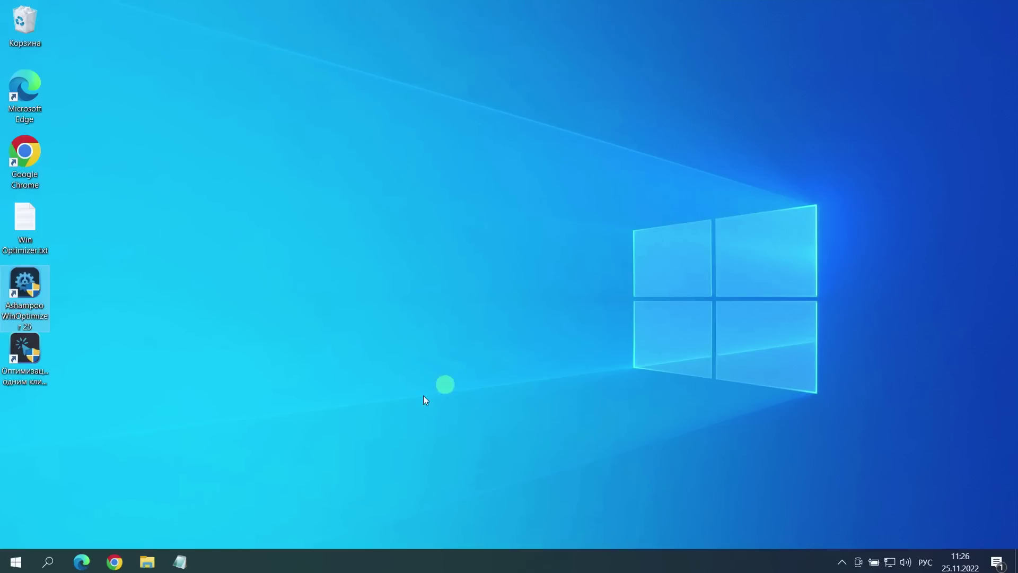
pyautogui.doubleClick(40, 293)
pyautogui.click(428, 368)
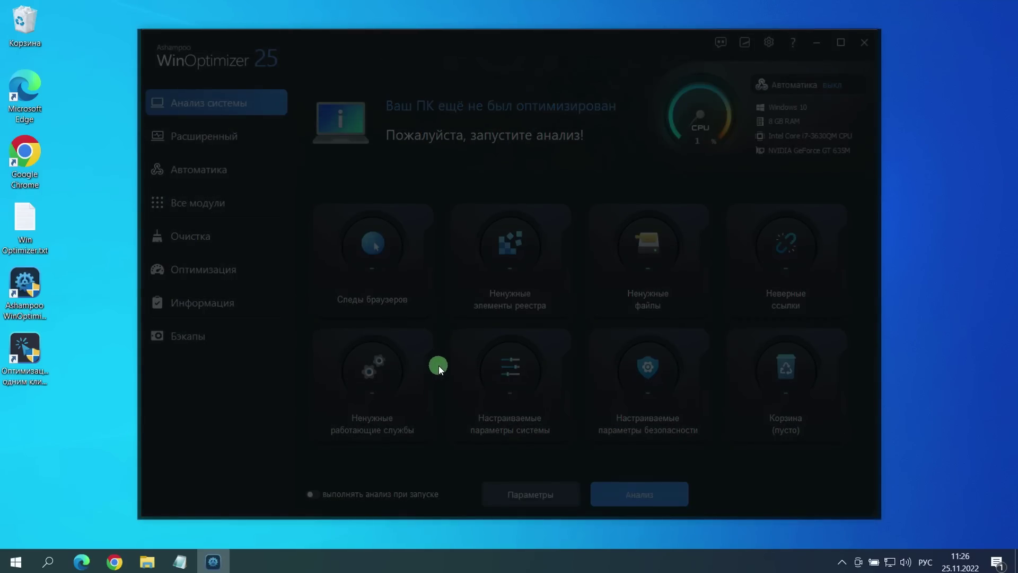
pyautogui.click(645, 295)
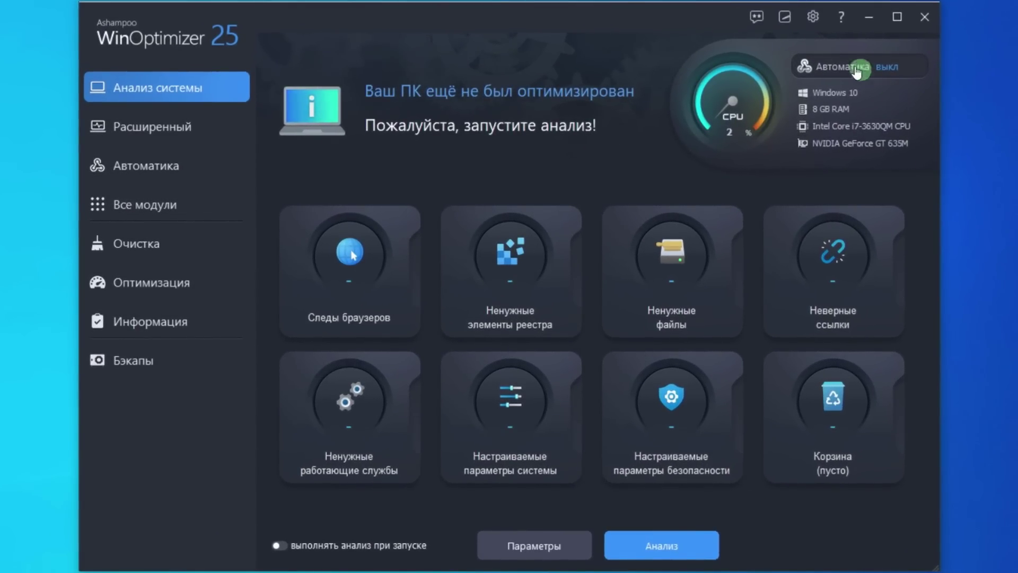
# Try the Light Skin in the Обложка settings, then select the Dark Skin again
pyautogui.click(815, 24)
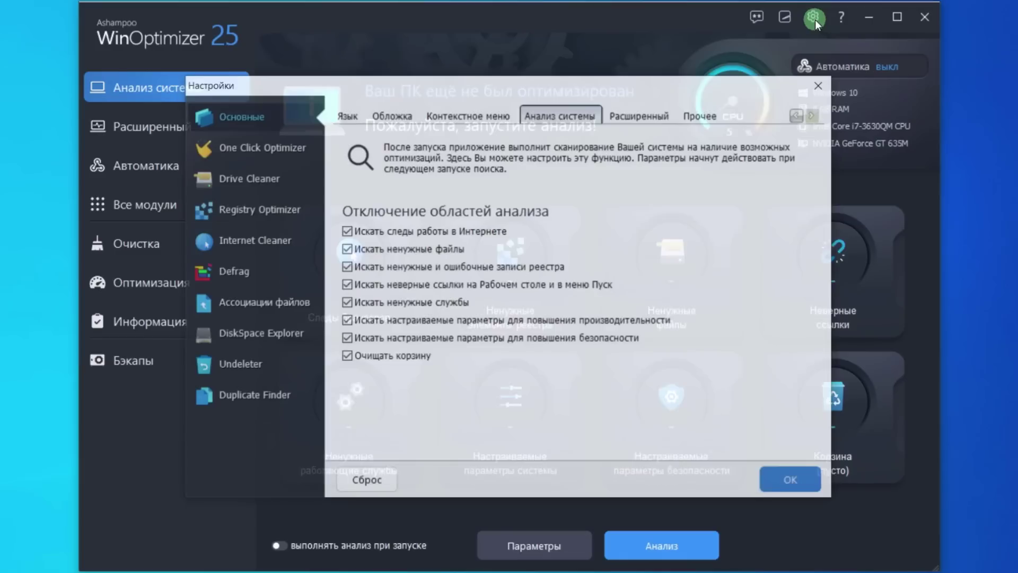
pyautogui.click(395, 121)
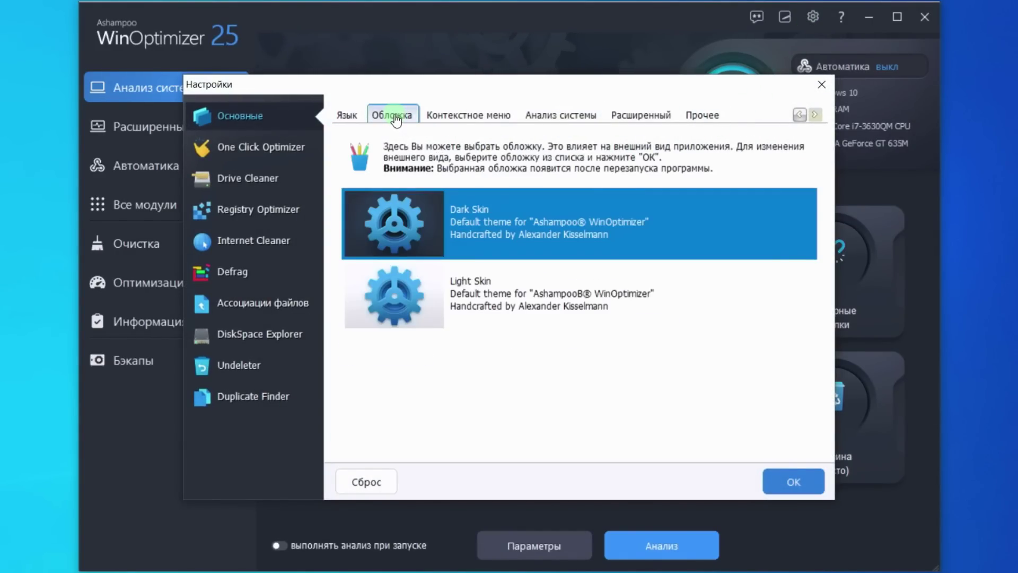
pyautogui.click(482, 292)
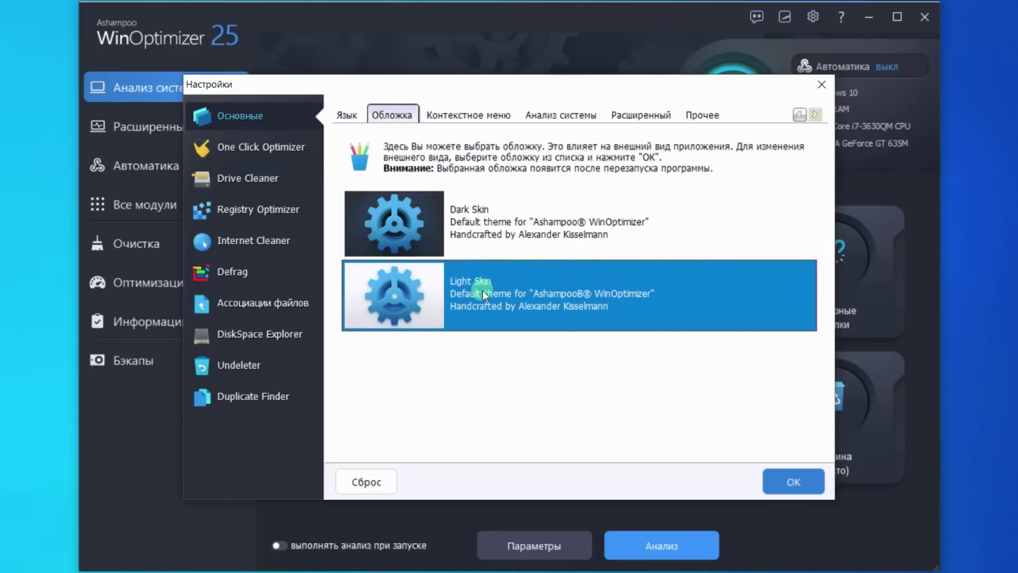
pyautogui.click(792, 481)
pyautogui.click(570, 244)
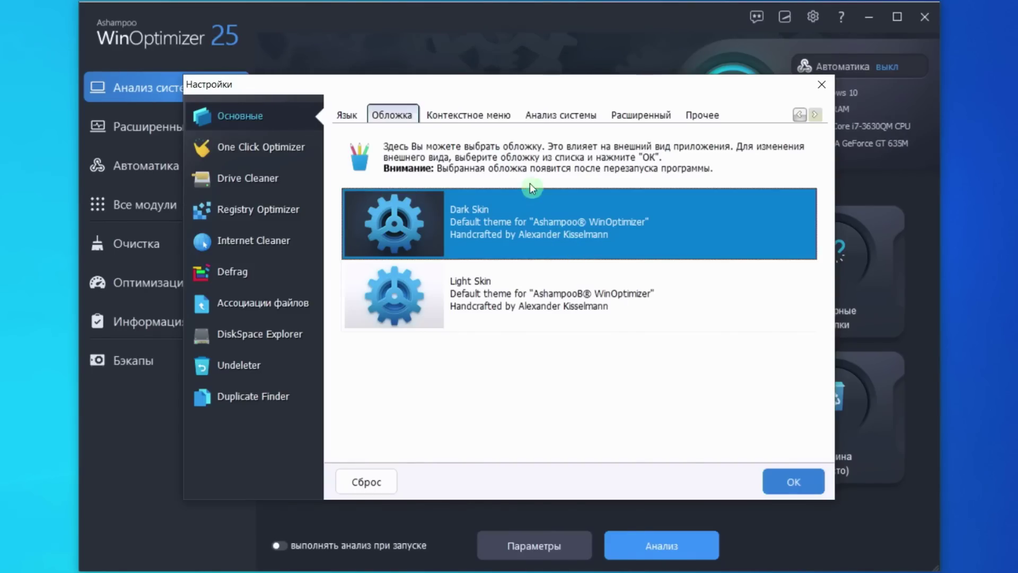
# Show the Контекстное меню settings and examine the WinOptimizer entries in the context menu of Win Optimizer.txt on the desktop
pyautogui.click(493, 122)
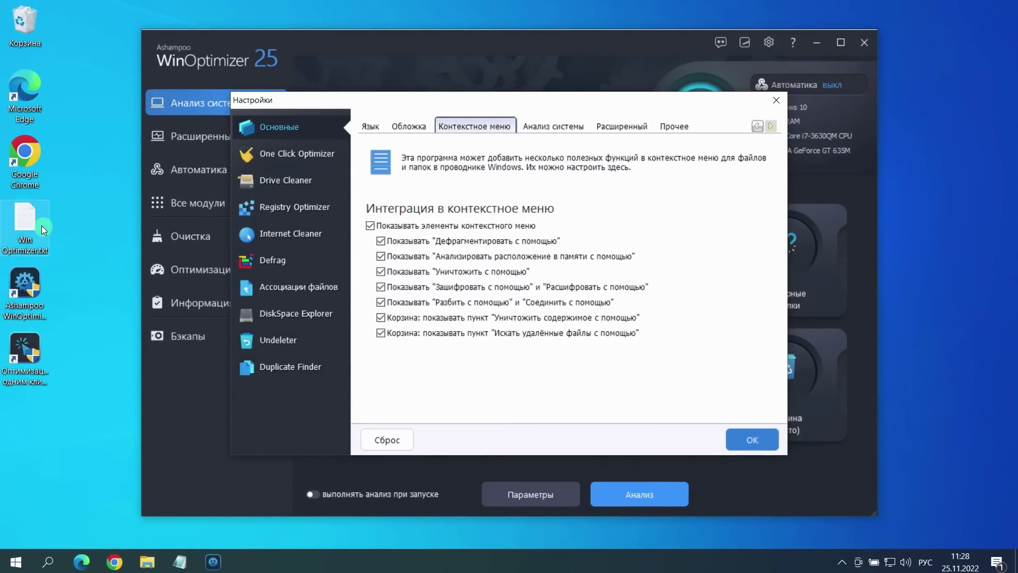
pyautogui.rightClick(31, 218)
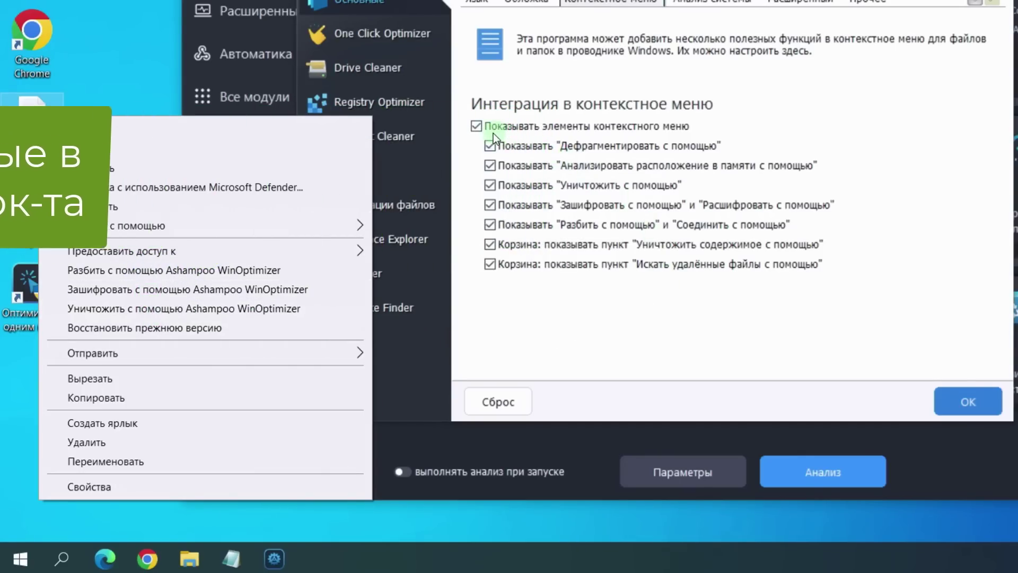
pyautogui.click(472, 162)
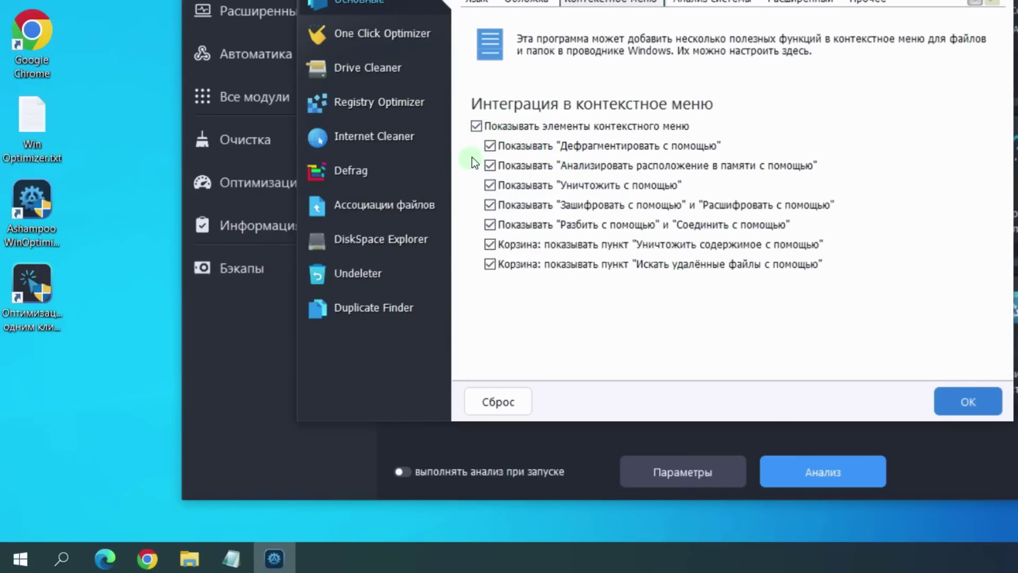
# Disable "Показывать элементы контекстного меню", save the settings, and check the context menu of Win Optimizer.txt
pyautogui.click(476, 126)
pyautogui.click(969, 404)
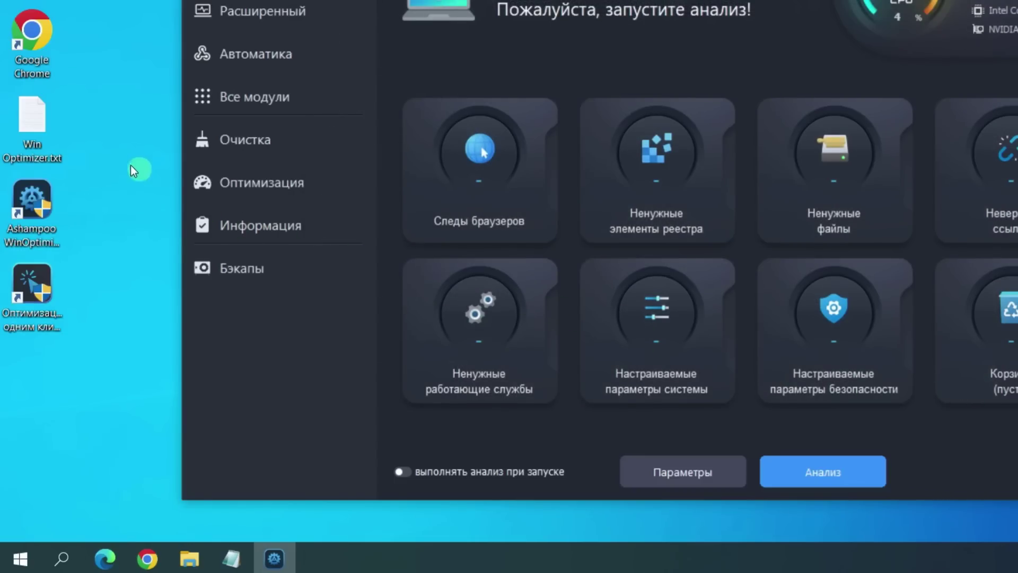
pyautogui.rightClick(39, 114)
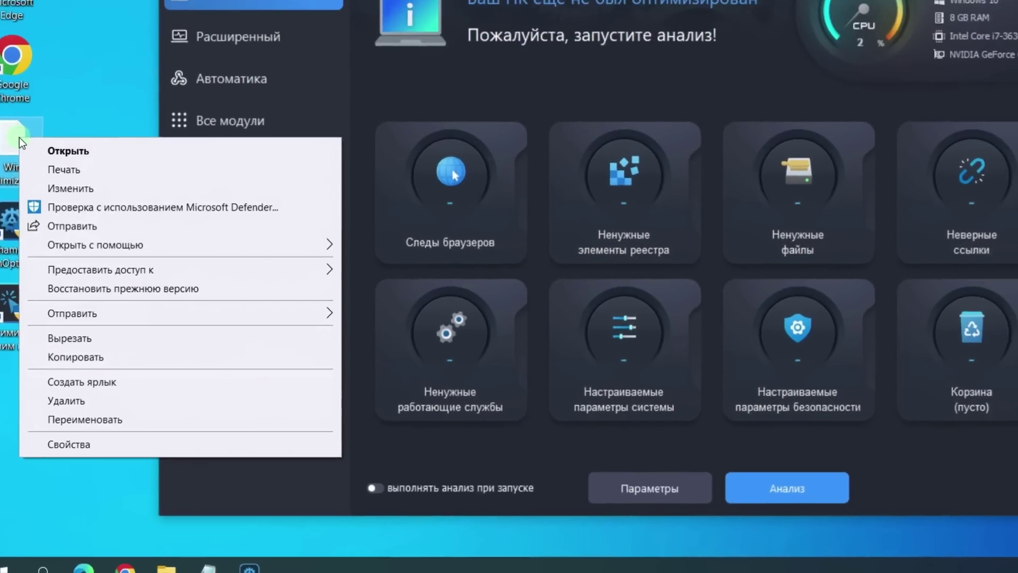
pyautogui.click(87, 133)
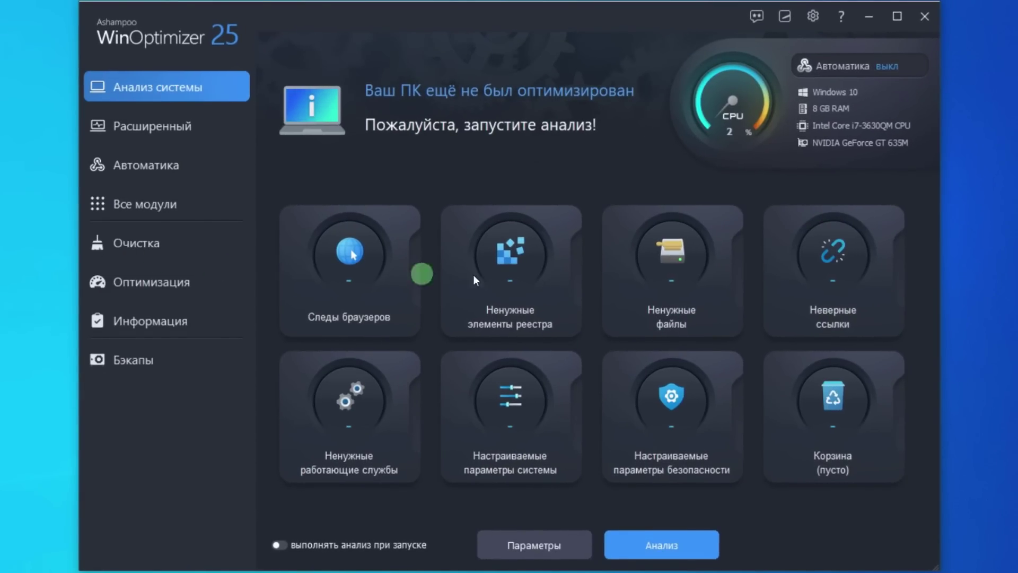
# Exclude "Очищать корзину" from the areas covered by the system analysis in the program settings
pyautogui.click(814, 19)
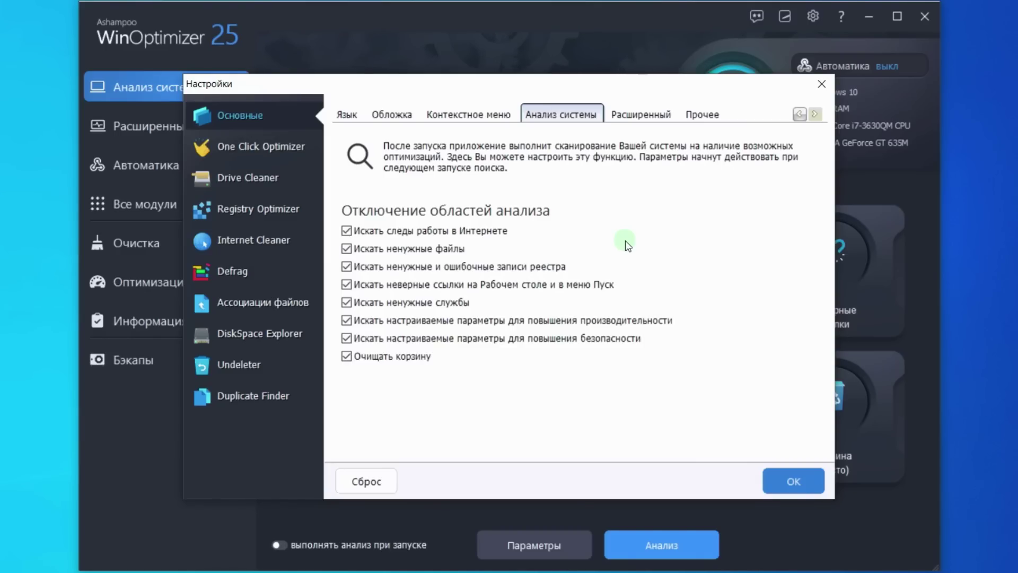
pyautogui.click(348, 357)
# In the Прочее settings, disable both daily rating downloads (Service Manager and browser plugins) and "Использовать анимацию"
pyautogui.click(701, 115)
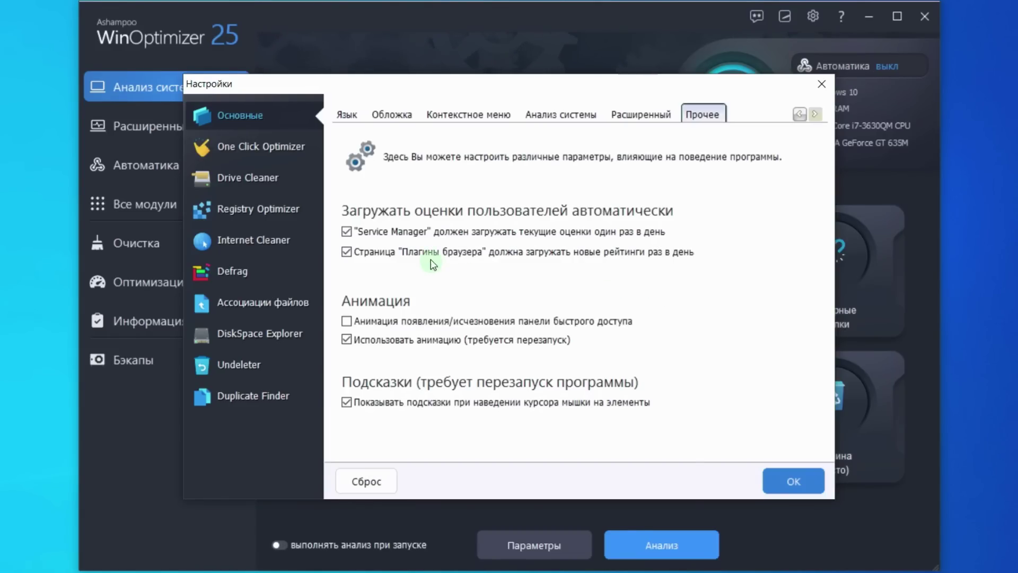
pyautogui.click(356, 232)
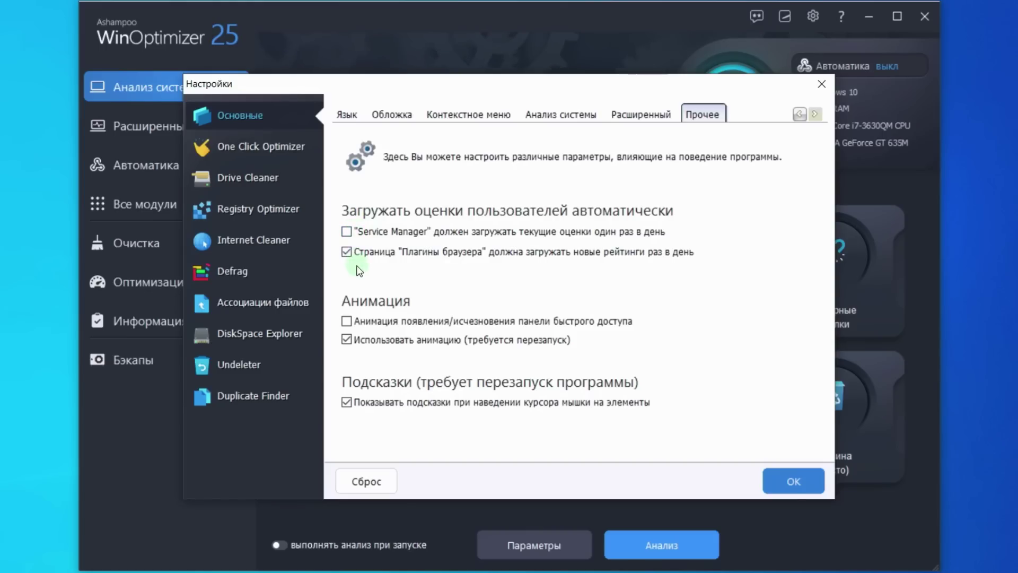
pyautogui.click(349, 252)
pyautogui.click(347, 339)
# Set the Резервные копии settings to "Не удалять резервные копии автоматически"
pyautogui.click(816, 114)
pyautogui.click(816, 114)
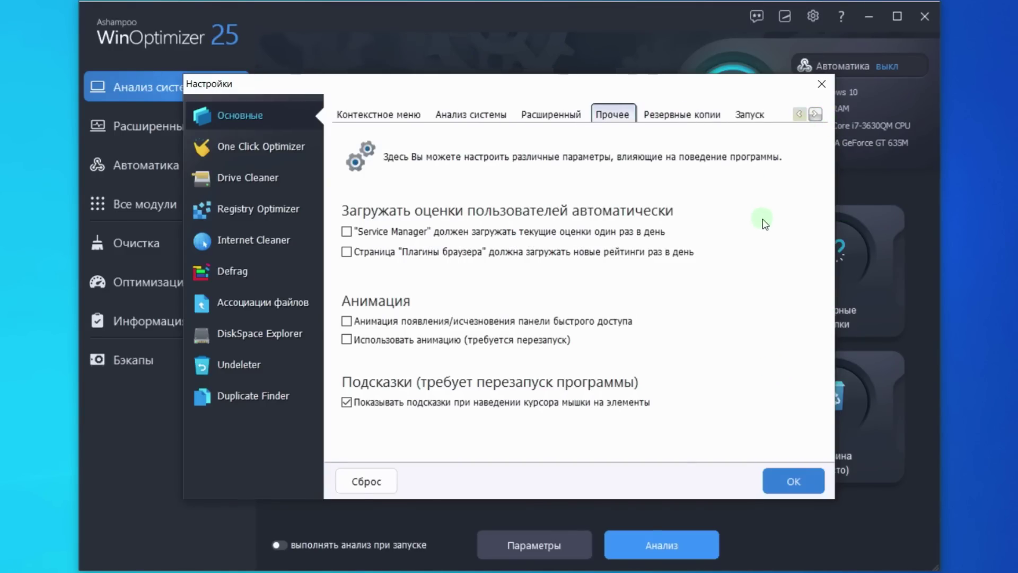
pyautogui.click(690, 123)
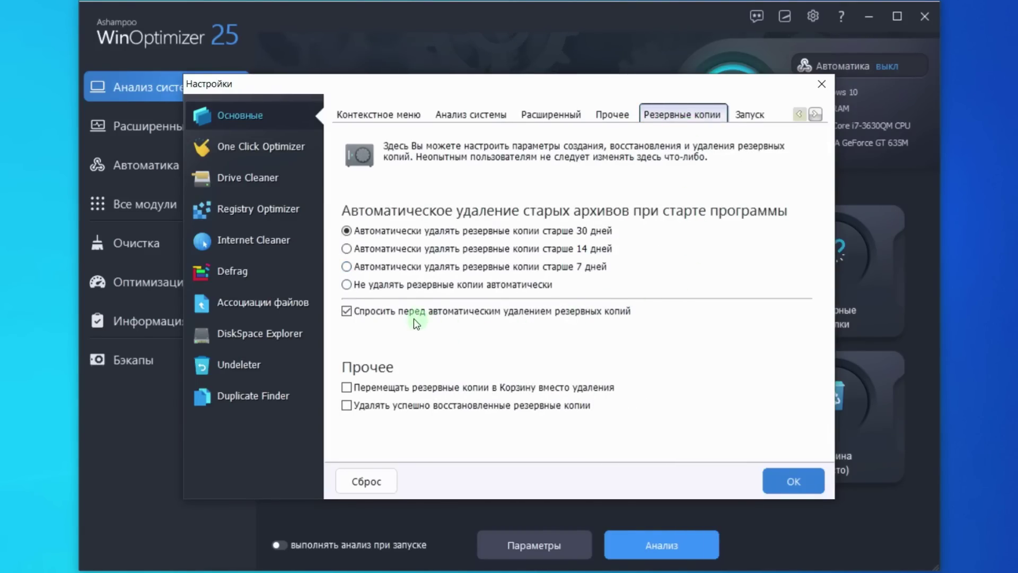
pyautogui.click(349, 287)
# In the Запуск news channels, turn off "Эксклюзивно для пользователей Ashampoo WinOptimizer 25" and "Наши рекомендации", and save the settings
pyautogui.click(756, 123)
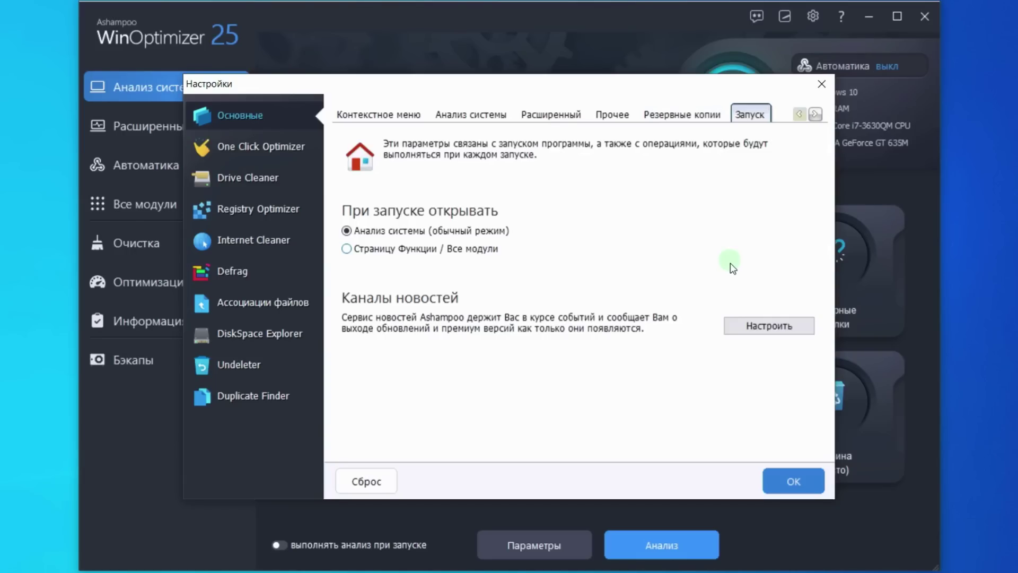
pyautogui.click(756, 326)
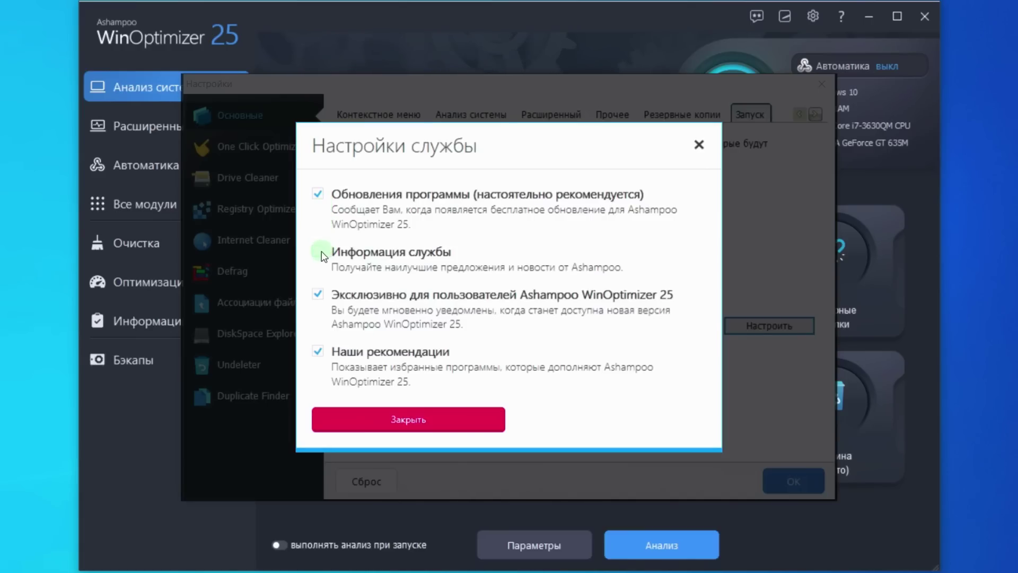
pyautogui.click(319, 295)
pyautogui.click(318, 351)
pyautogui.click(487, 421)
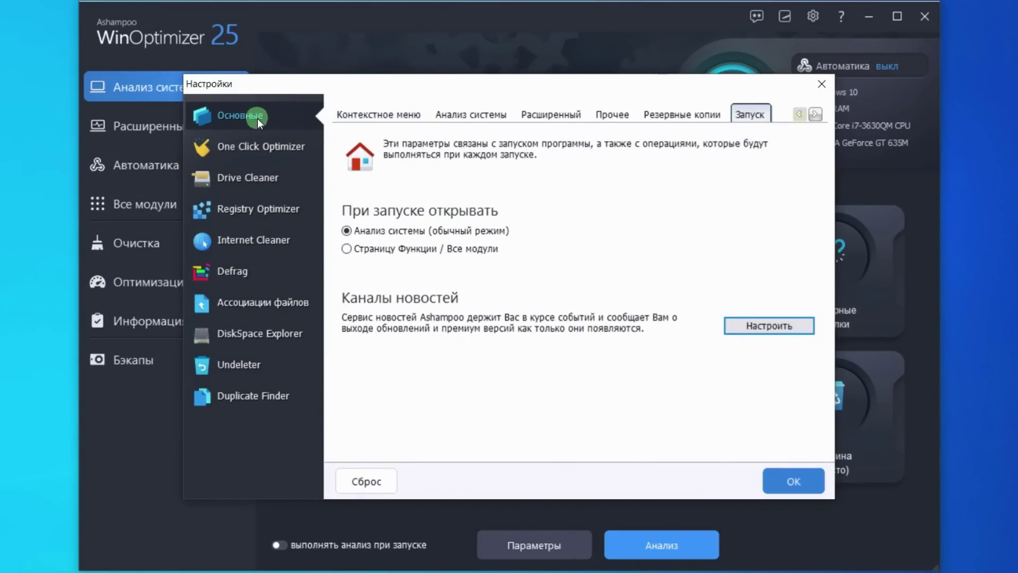
pyautogui.click(785, 483)
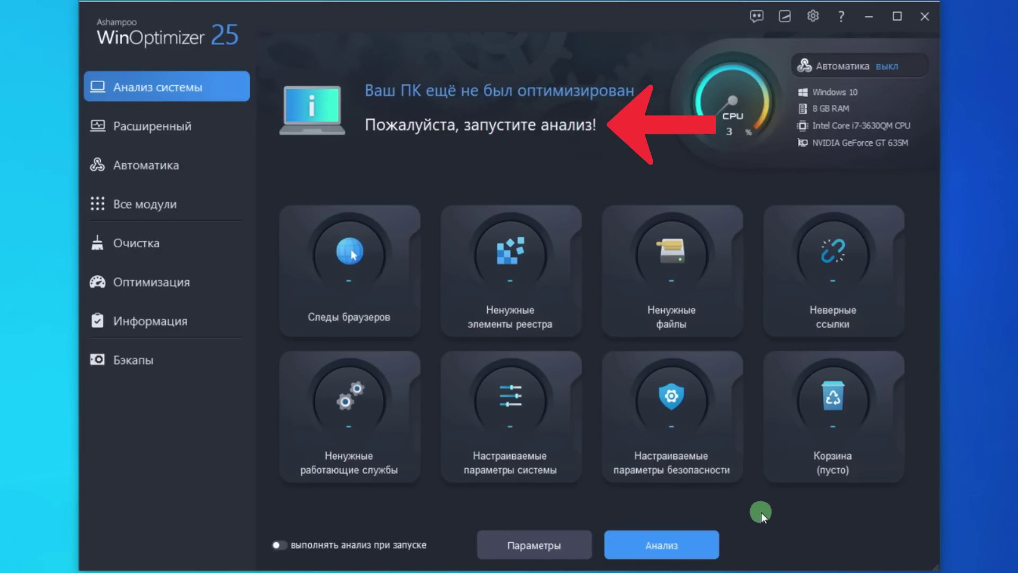
# Run the system analysis, closing Google Chrome first so its browser traces are fully included in the scan
pyautogui.click(654, 546)
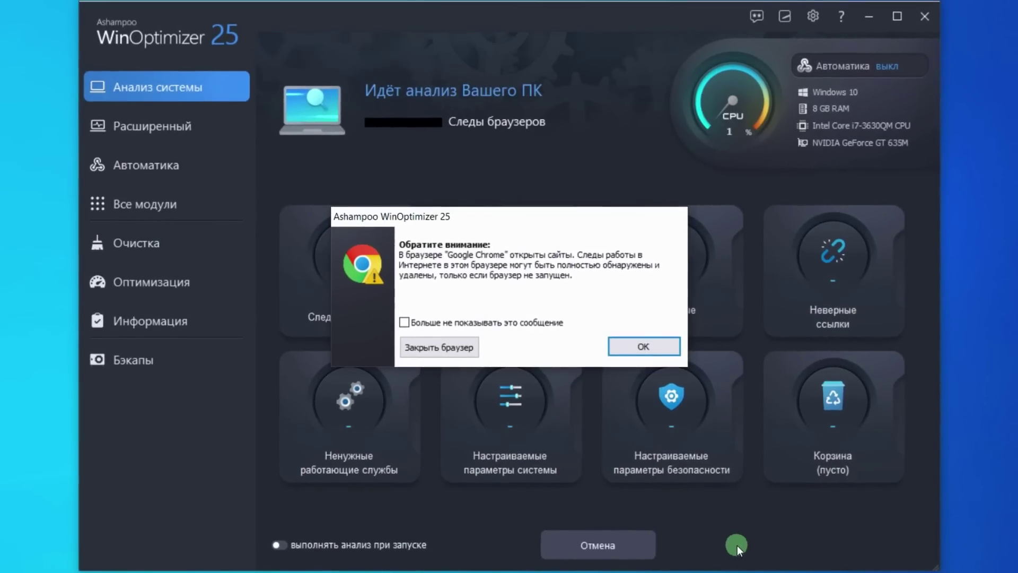
pyautogui.click(460, 348)
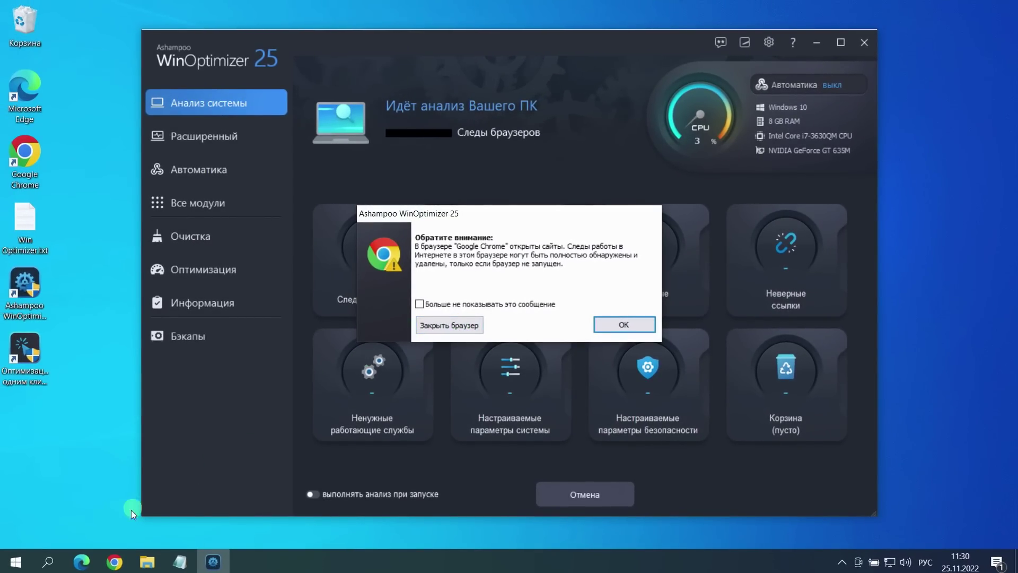
pyautogui.click(111, 567)
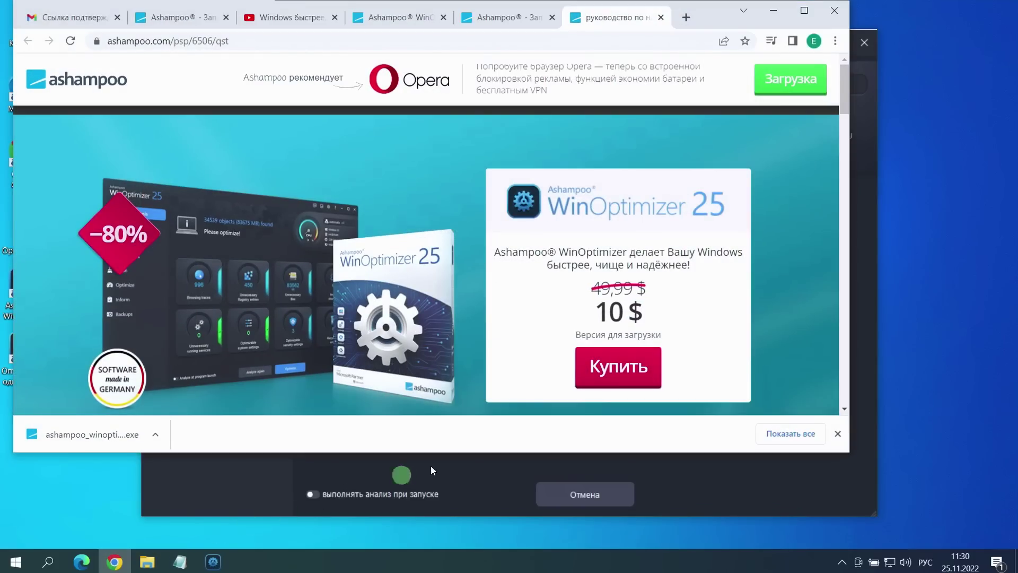
pyautogui.click(836, 14)
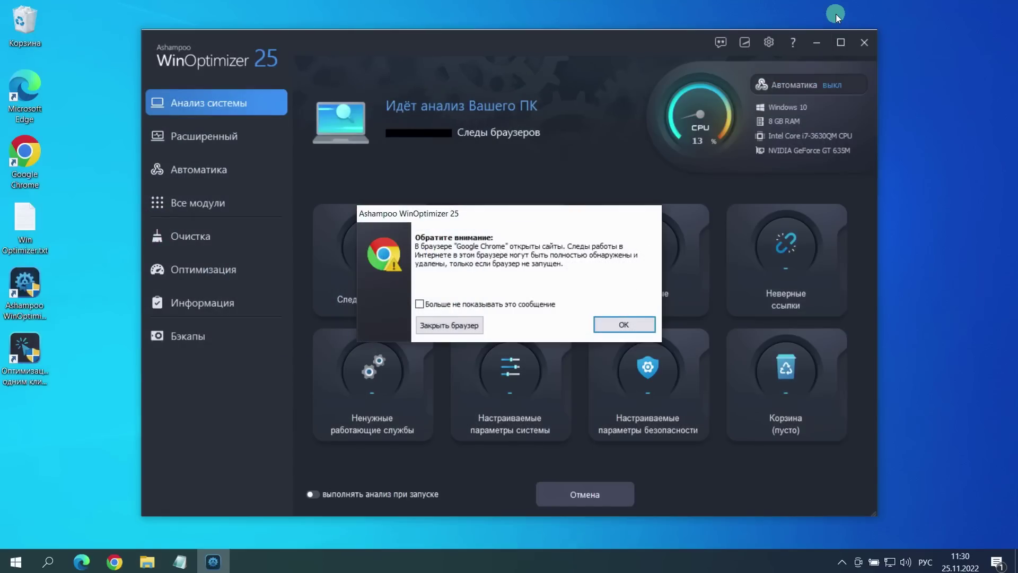
pyautogui.click(613, 325)
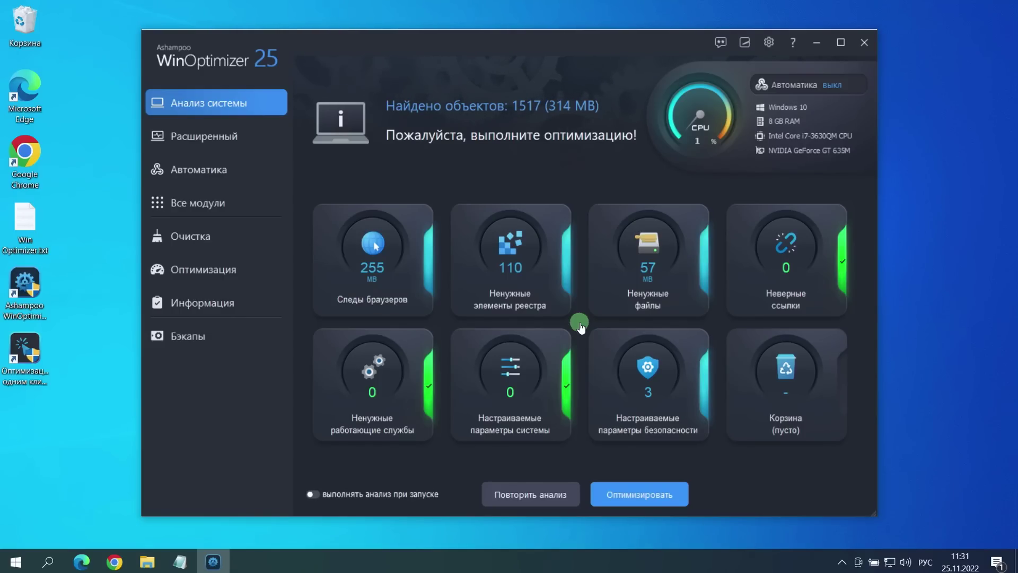
# Examine the browser traces found by the analysis, including the cached files listed for Google Chrome
pyautogui.click(389, 250)
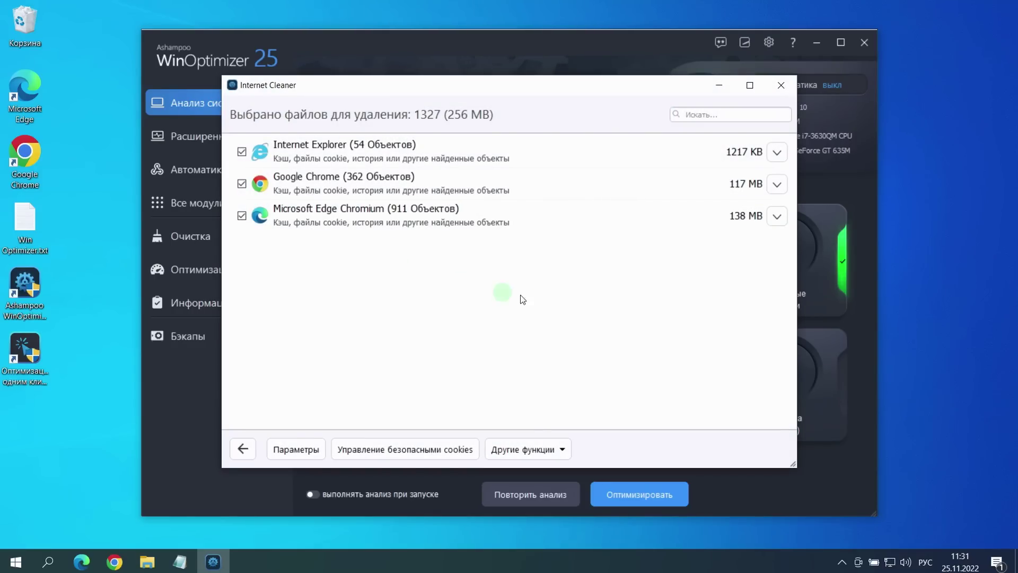
pyautogui.click(777, 184)
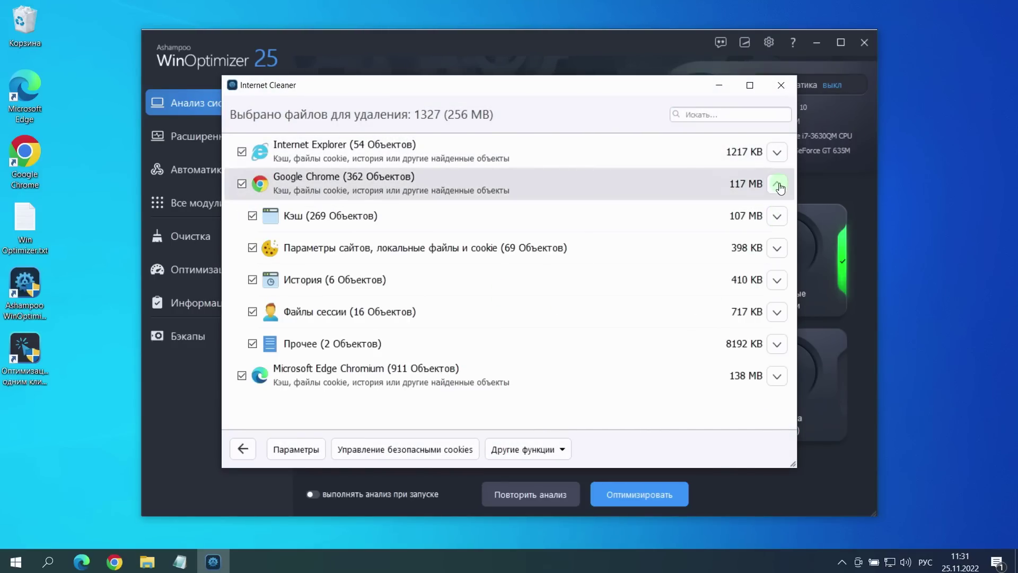
pyautogui.click(777, 217)
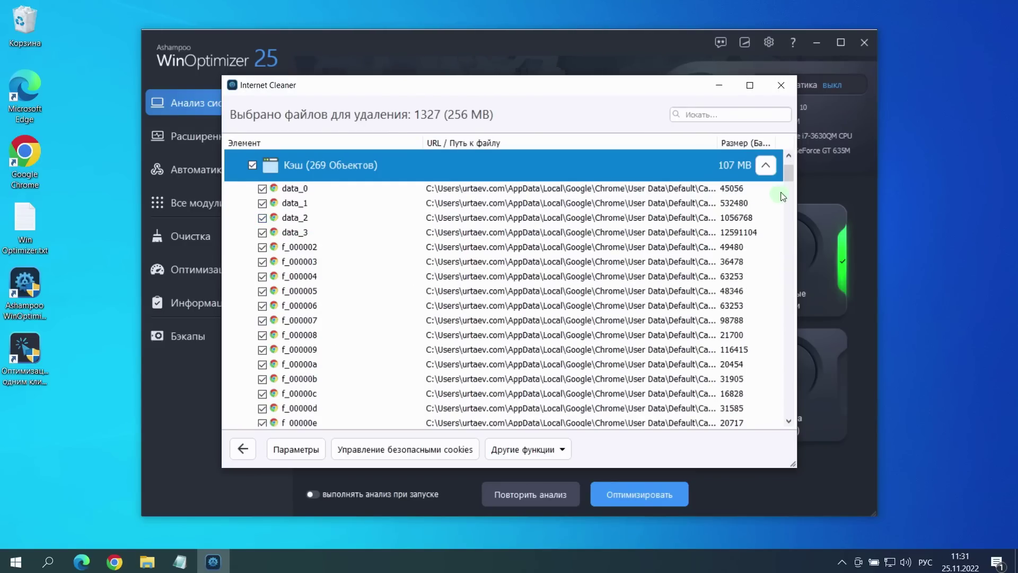
pyautogui.click(781, 85)
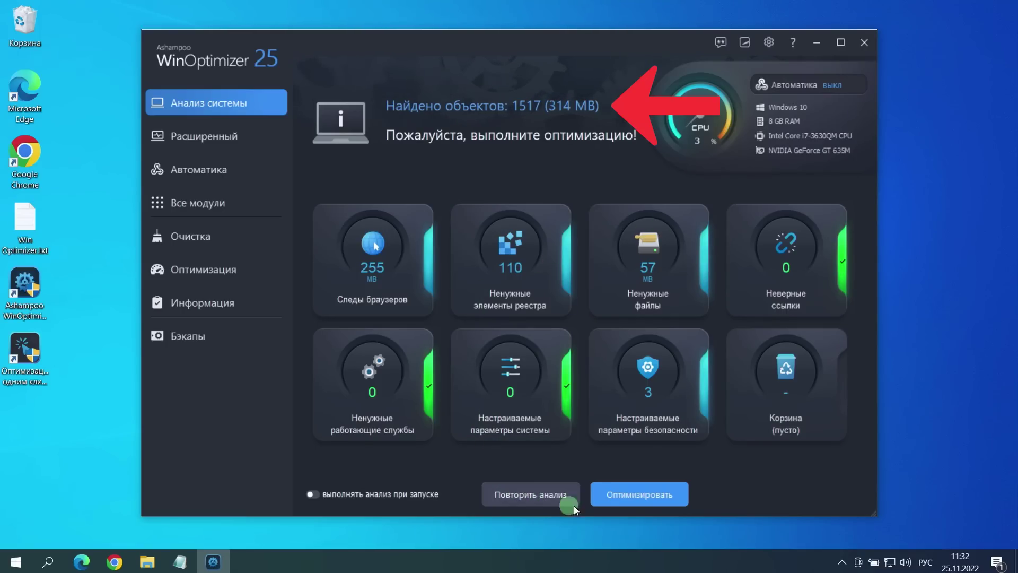
# Optimize all objects found by the analysis and check the browsing history in Google Chrome
pyautogui.click(636, 498)
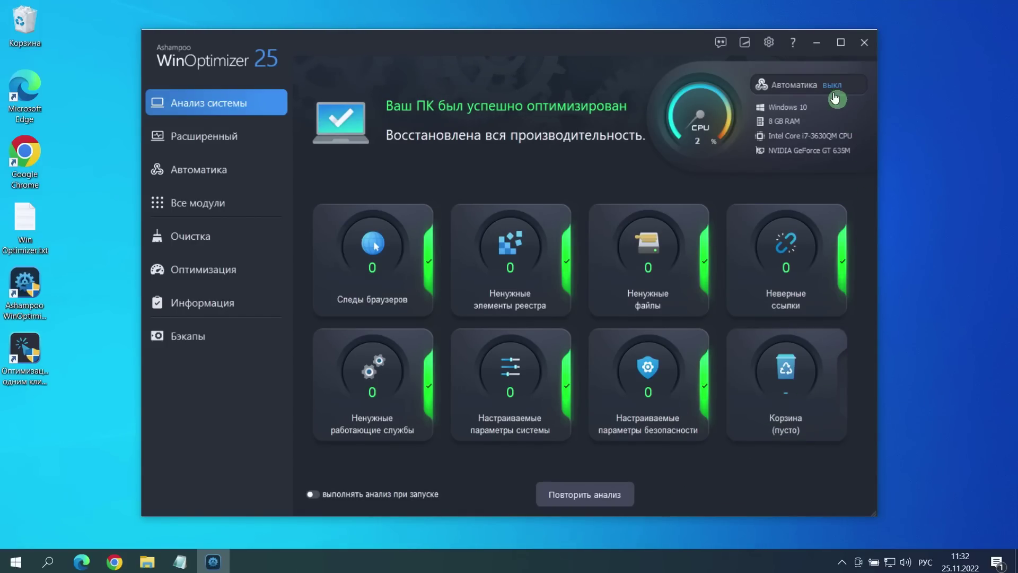
pyautogui.click(816, 43)
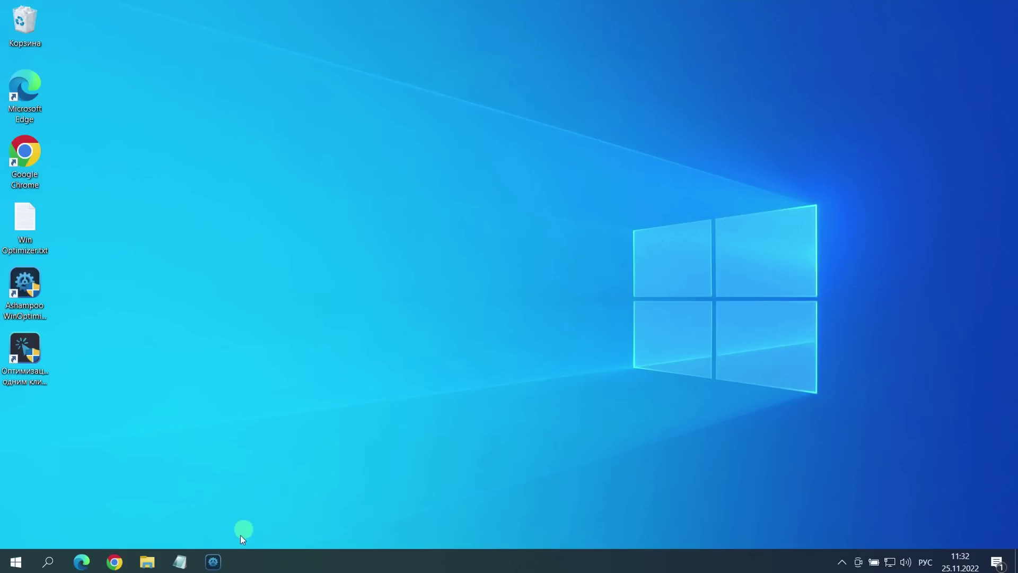
pyautogui.click(115, 562)
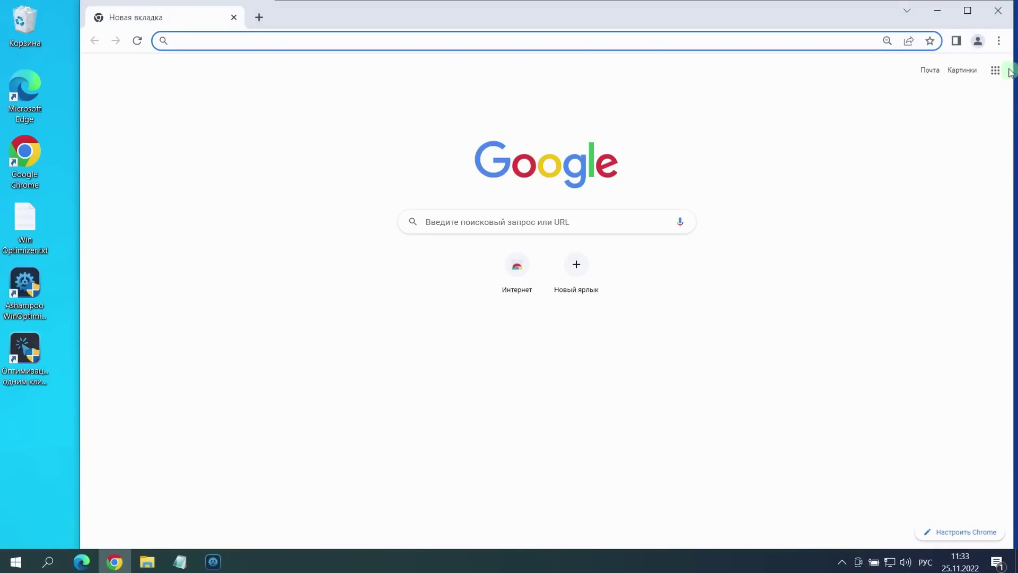
pyautogui.click(999, 41)
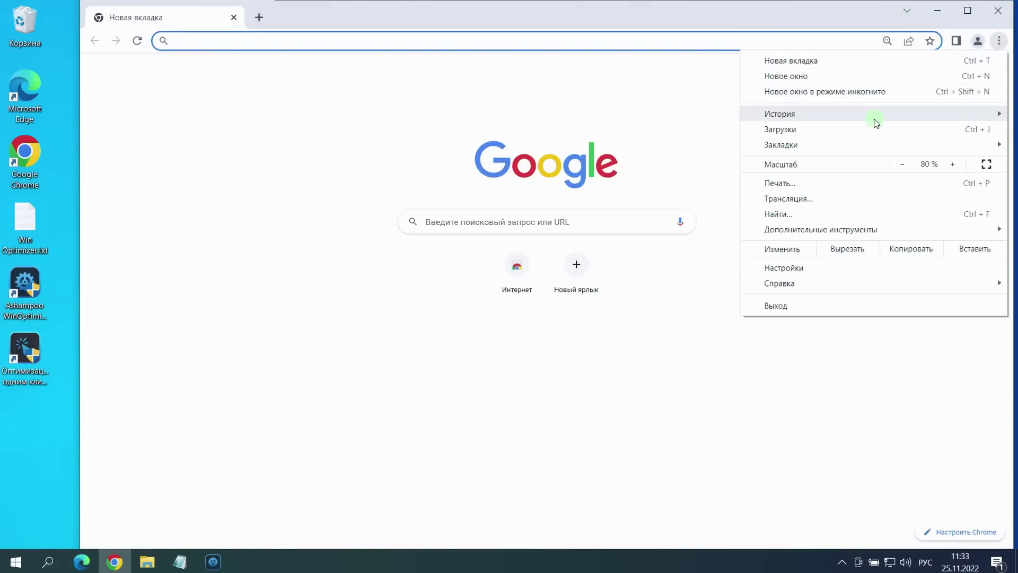
pyautogui.moveTo(864, 120)
pyautogui.click(670, 115)
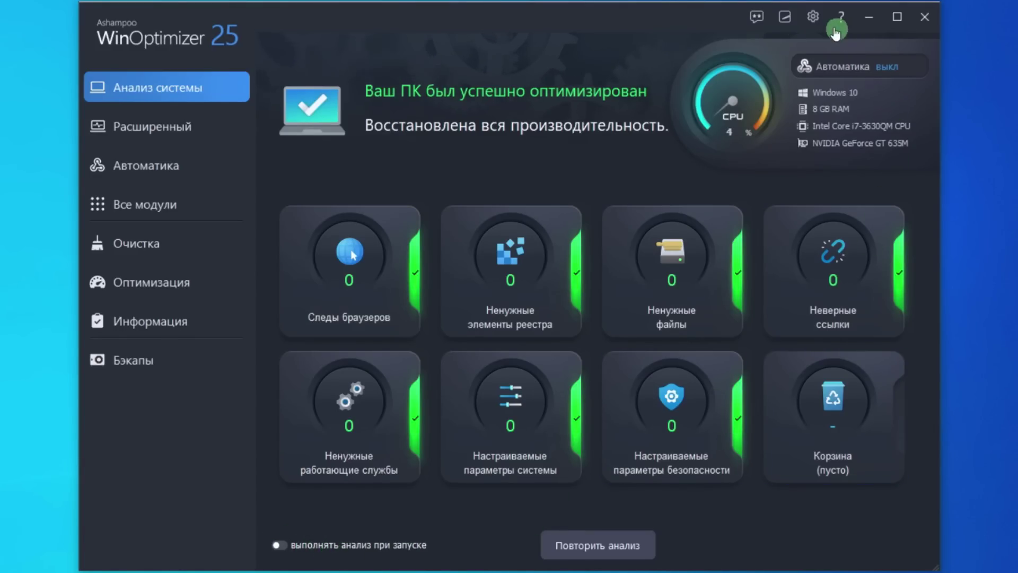
# Check the saved-passwords option for Internet Explorer, Google Chrome and Edge Chromium in the Internet Cleaner settings
pyautogui.click(813, 16)
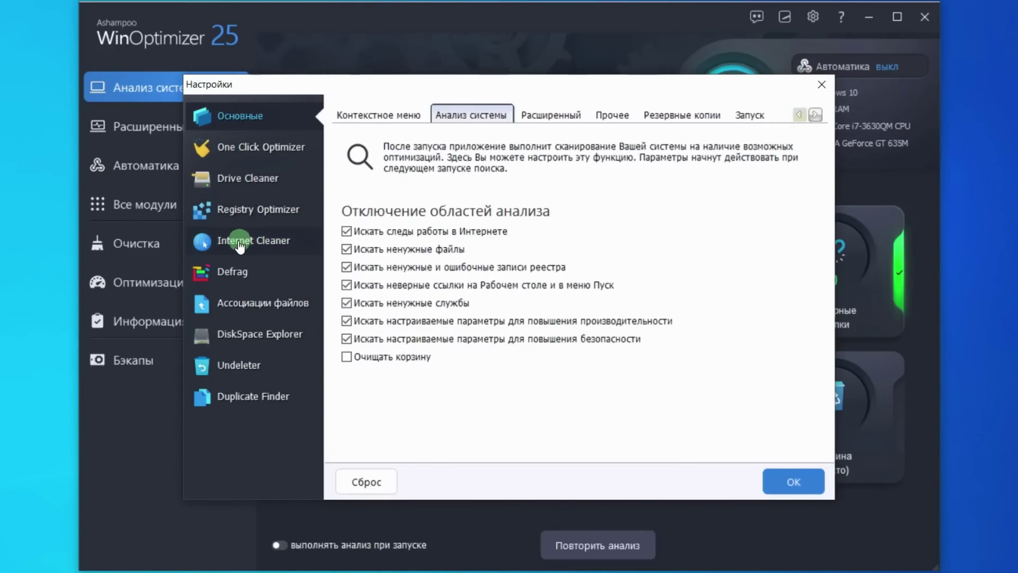
pyautogui.click(259, 240)
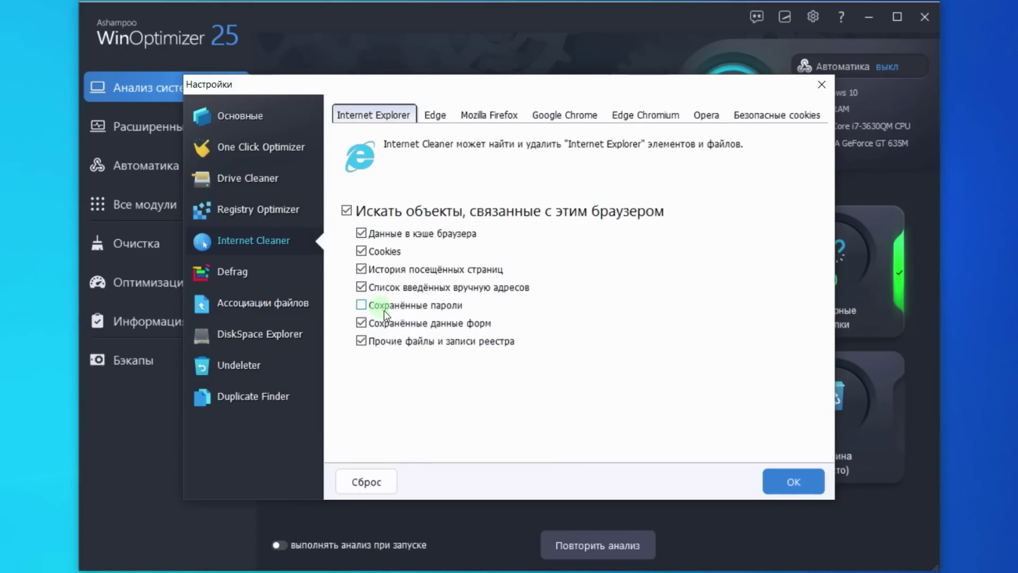
pyautogui.click(540, 125)
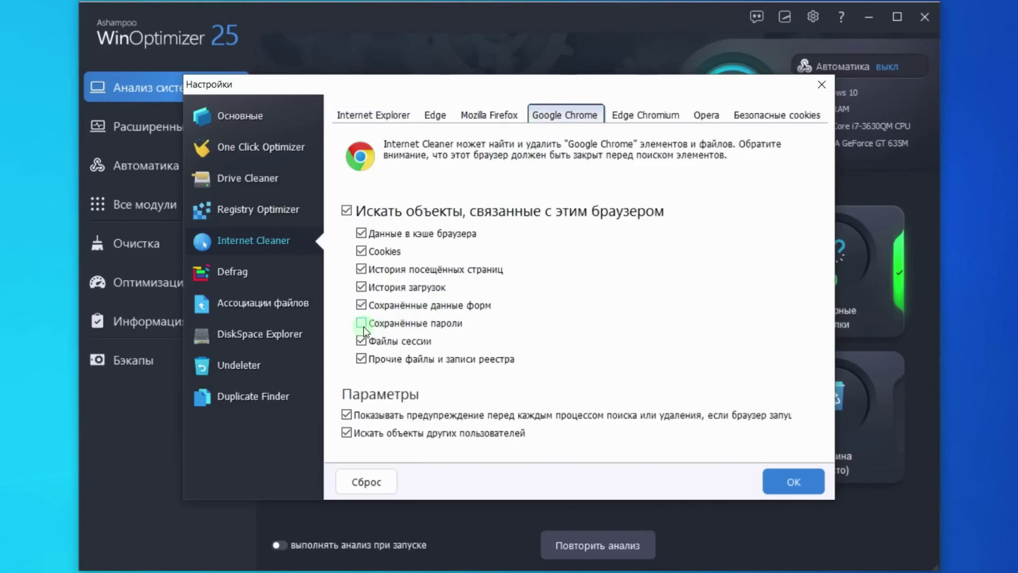
pyautogui.click(642, 117)
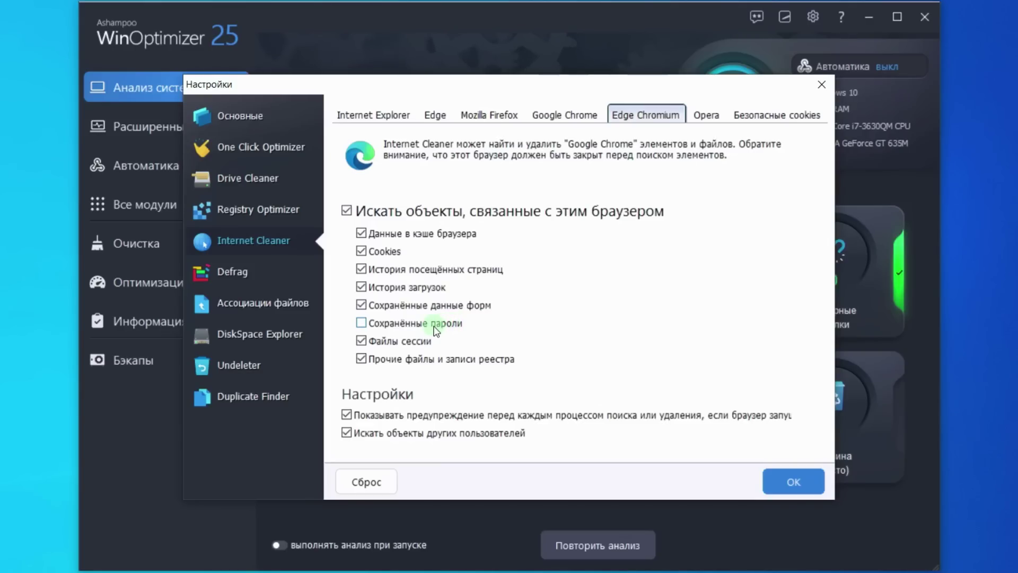
pyautogui.click(388, 122)
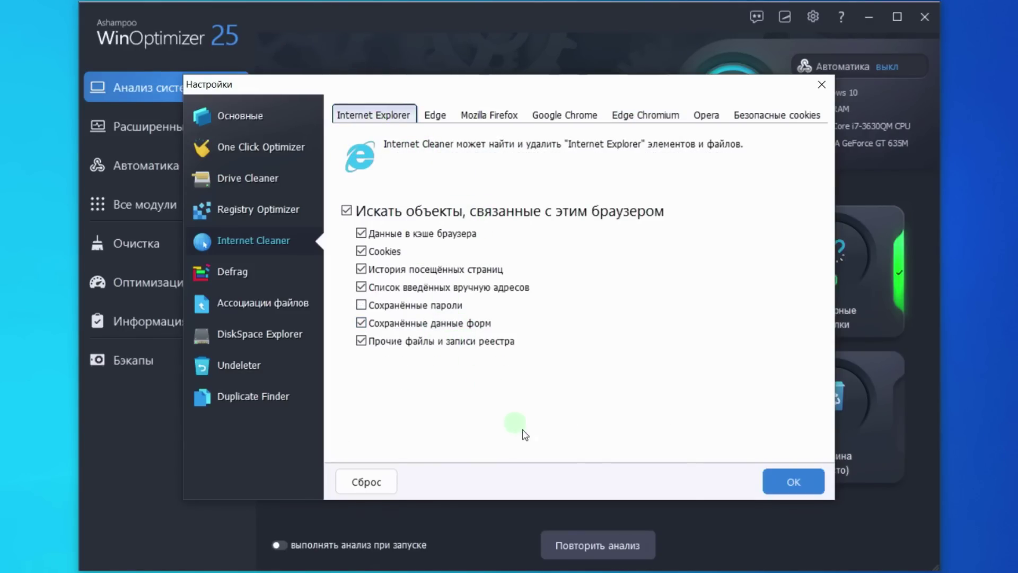
pyautogui.click(795, 485)
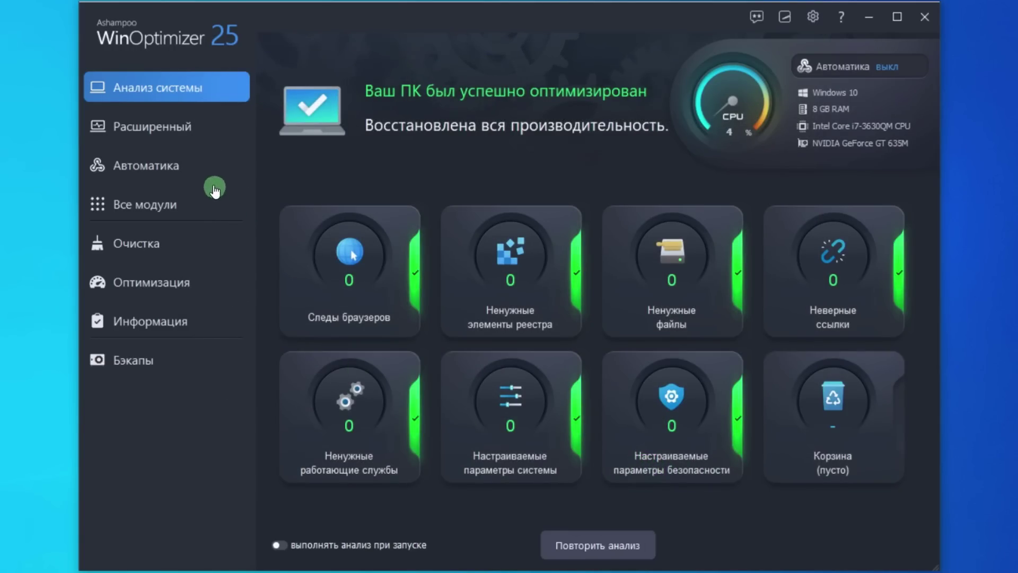
# Keep only Автоочистка enabled in Автоматика, with Live-Tuner and Game-Booster off, and review the commands offered in the notification area
pyautogui.click(159, 169)
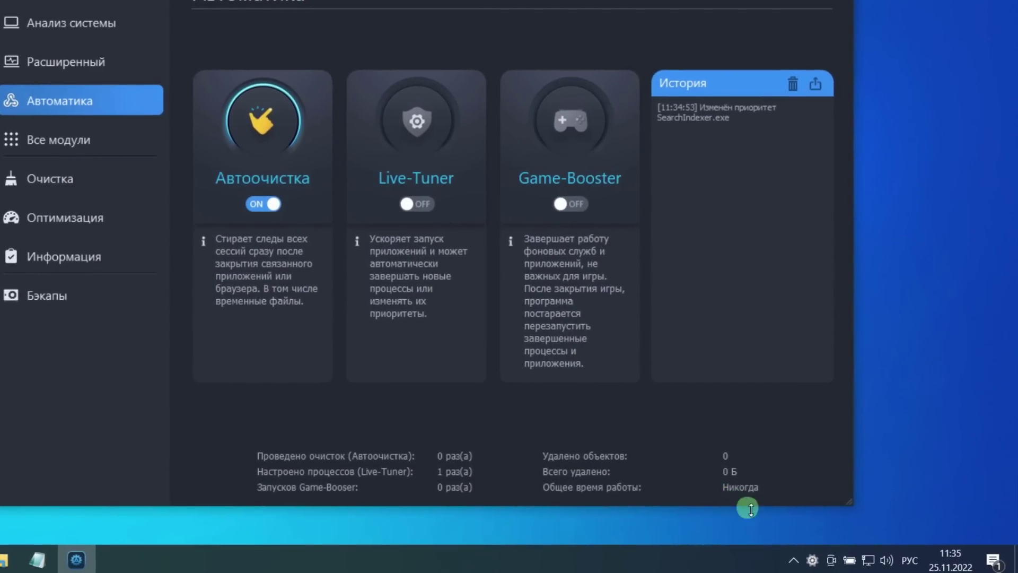
pyautogui.rightClick(812, 561)
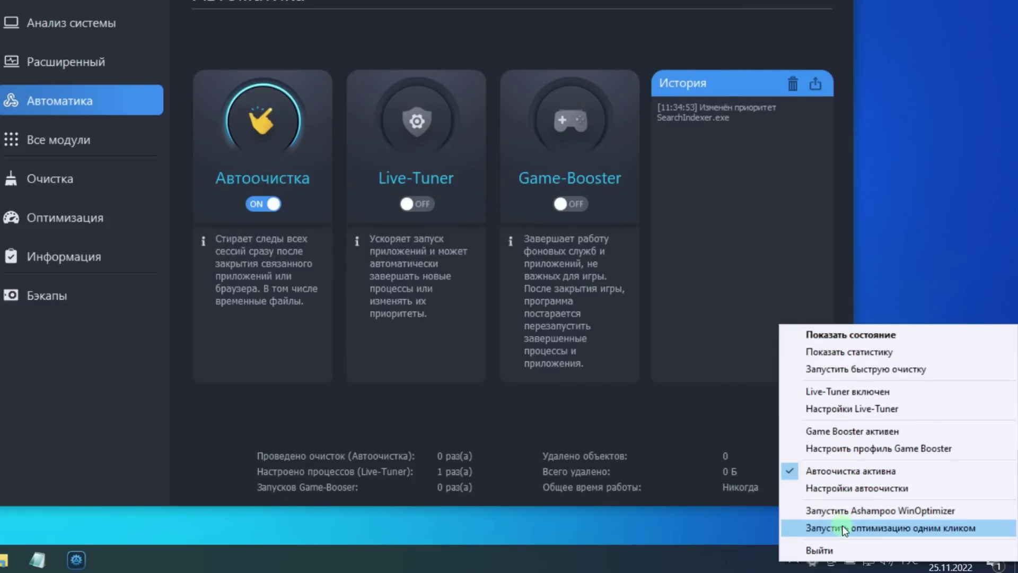
pyautogui.click(754, 558)
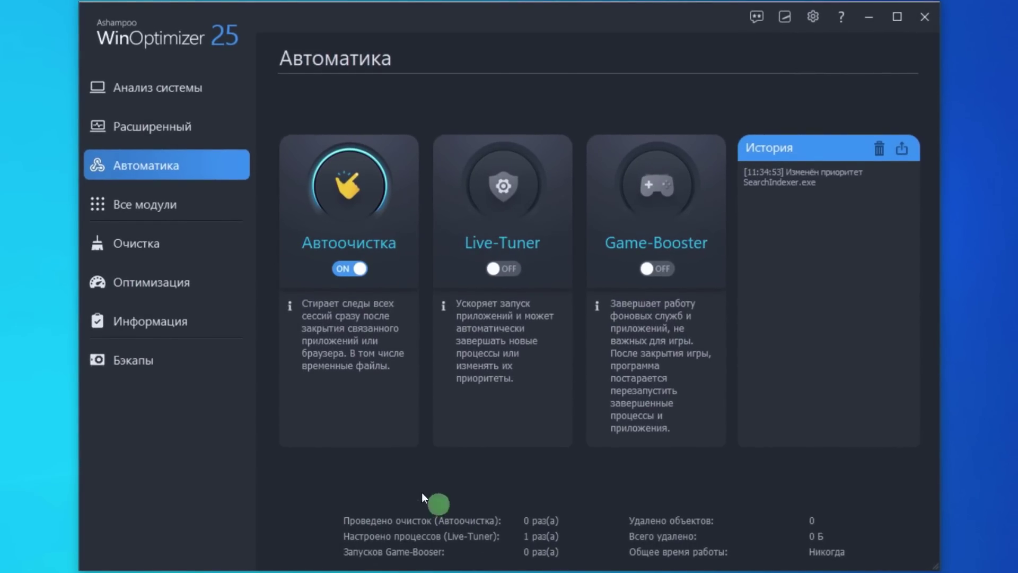
# Delete the Internet traces of Internet Explorer and Google Chrome found in the Очистка section
pyautogui.click(144, 244)
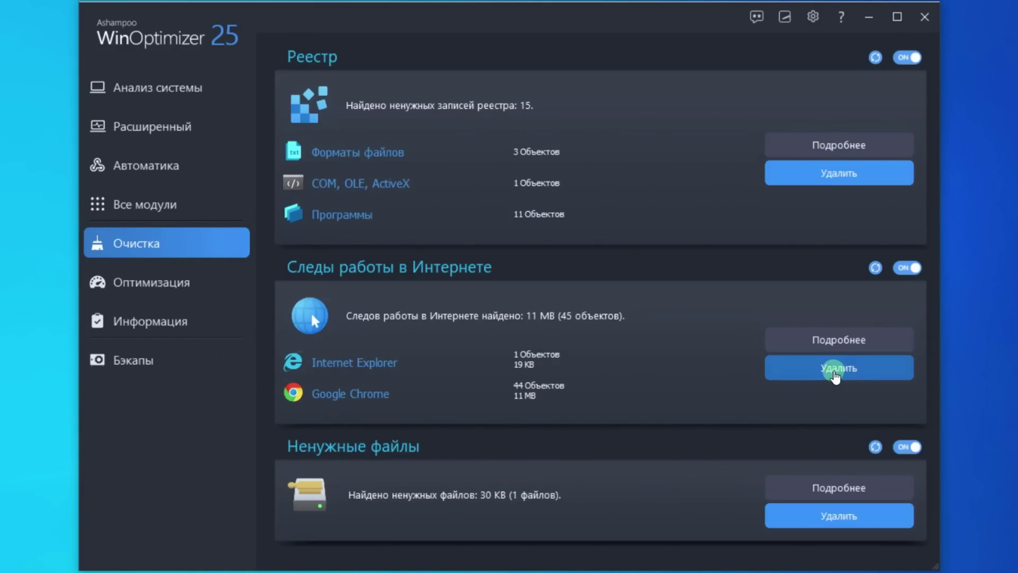
pyautogui.click(834, 371)
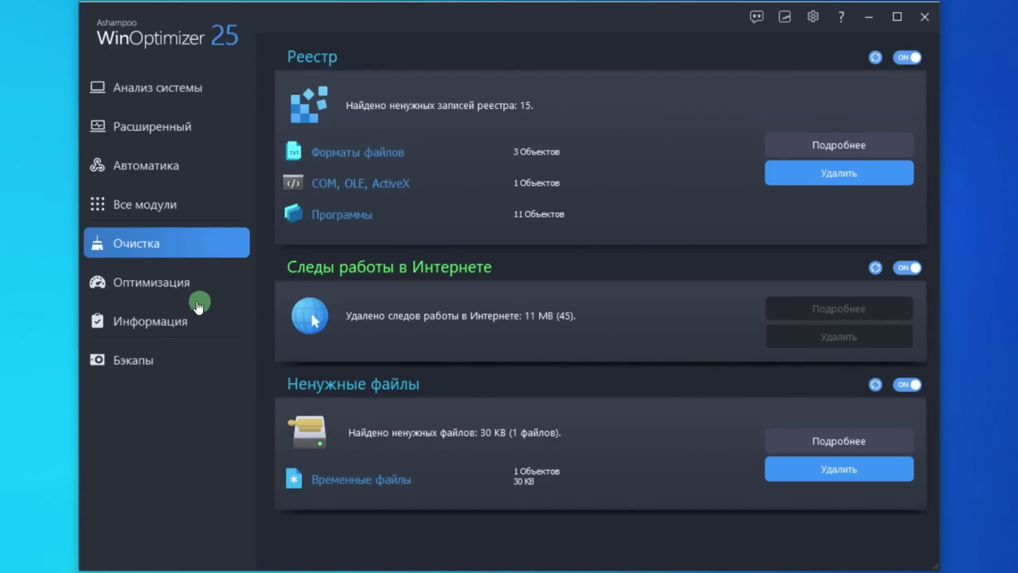
# In Оптимизация, switch off the Дефрагментация panel and disable error reporting, remote access and Wi-Fi Sense under Конфиденциальность
pyautogui.click(171, 285)
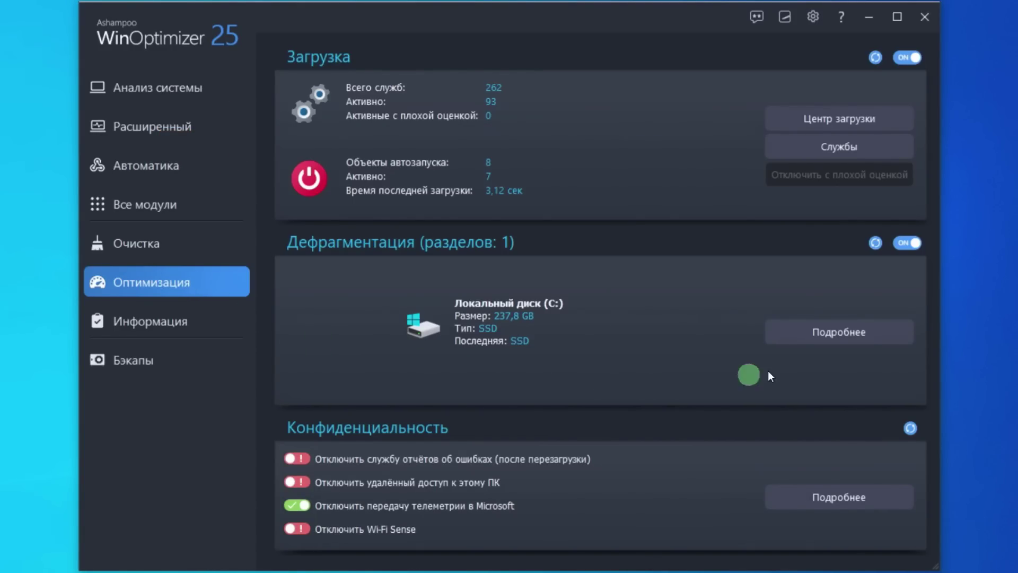
pyautogui.click(906, 243)
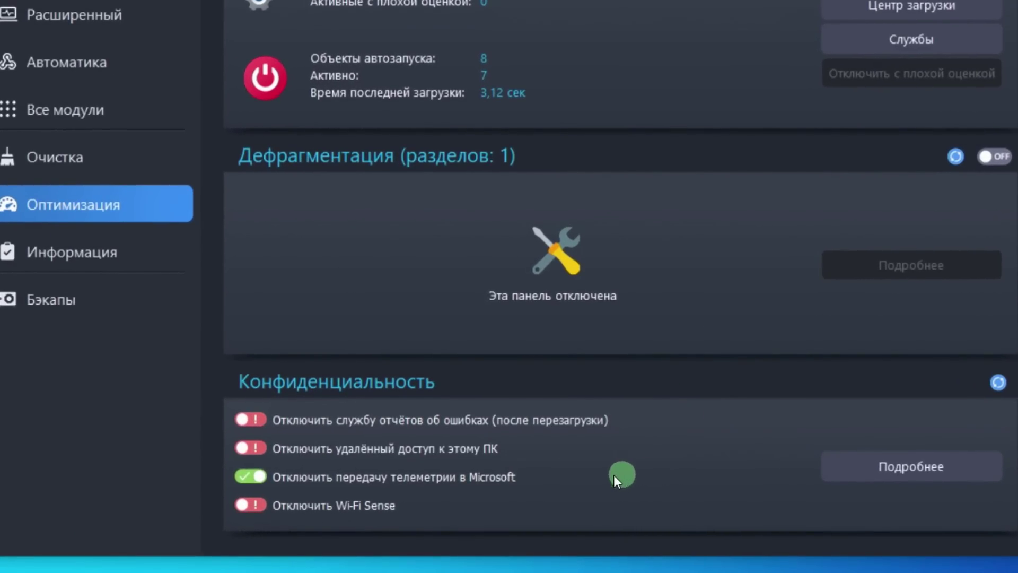
pyautogui.click(248, 422)
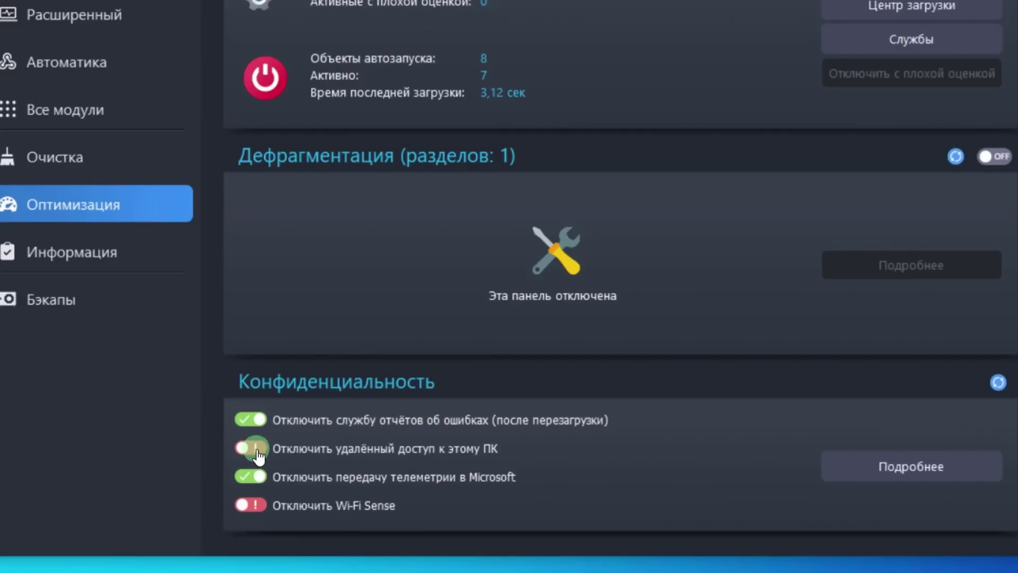
pyautogui.click(249, 448)
pyautogui.click(248, 505)
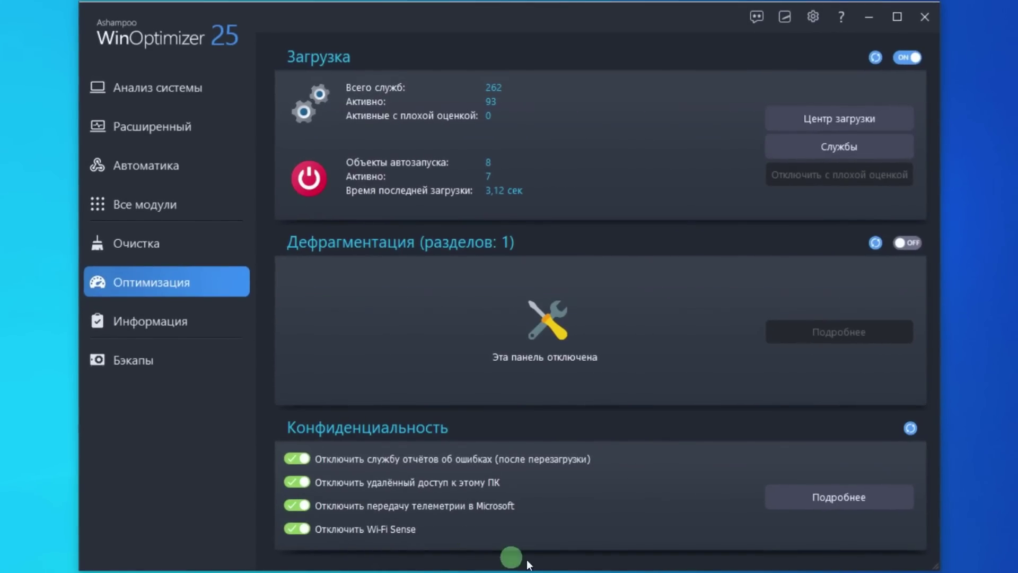
# In Менеджер конфиденциальности, forbid apps from sending telemetry data and disable the services used by telemetry, applying the changes
pyautogui.click(834, 506)
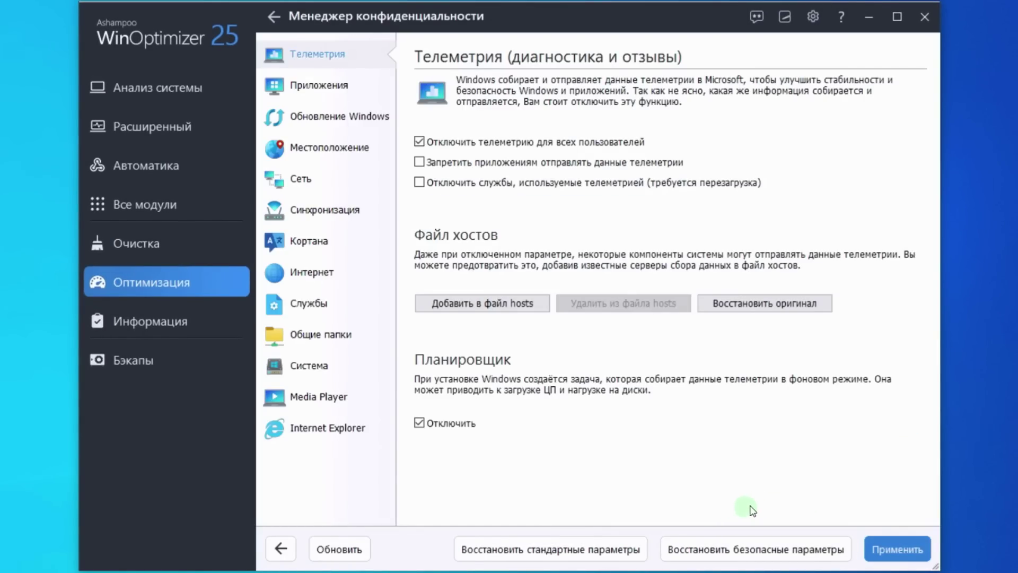
pyautogui.click(418, 163)
pyautogui.click(419, 183)
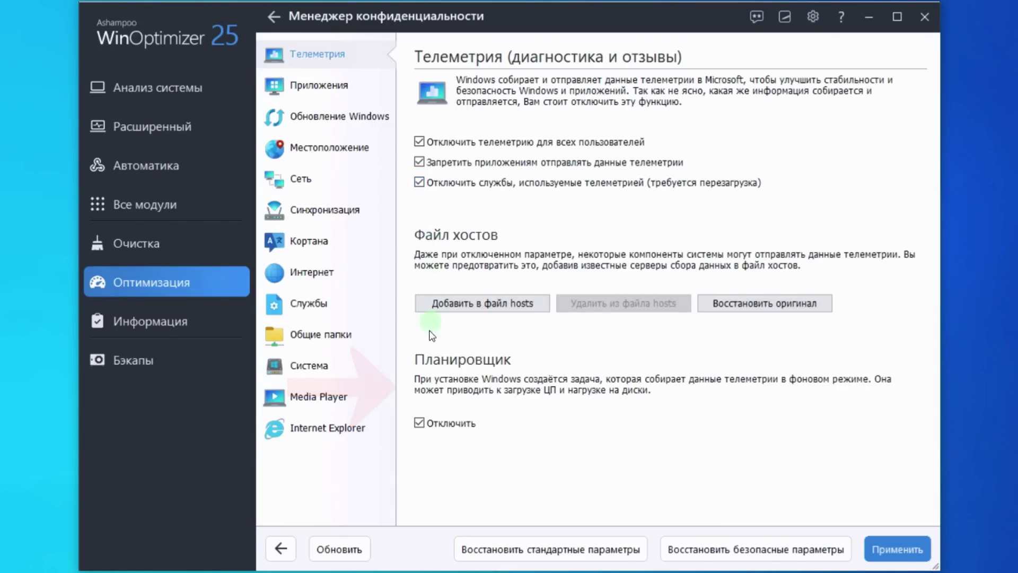
pyautogui.click(895, 548)
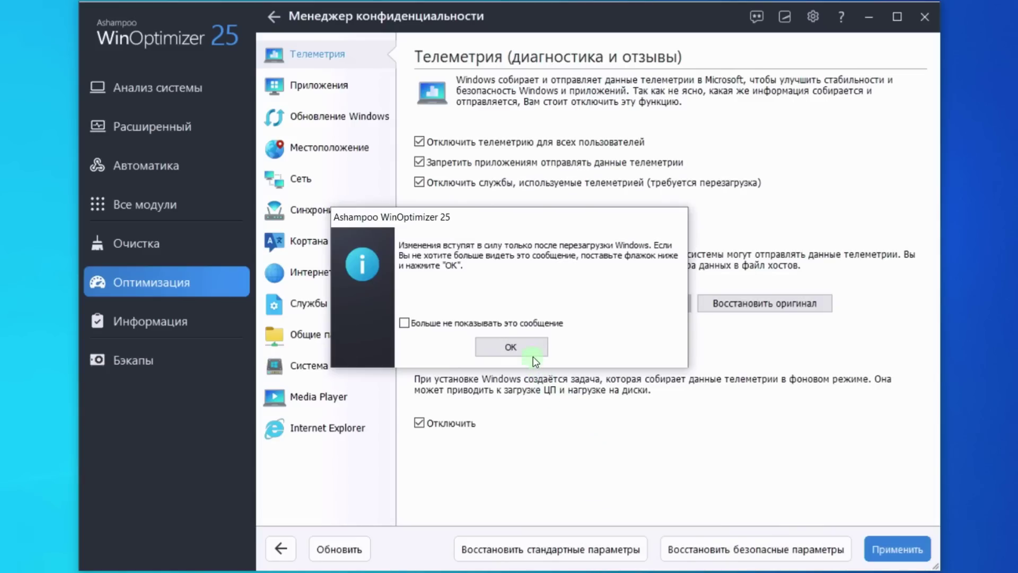
pyautogui.click(532, 354)
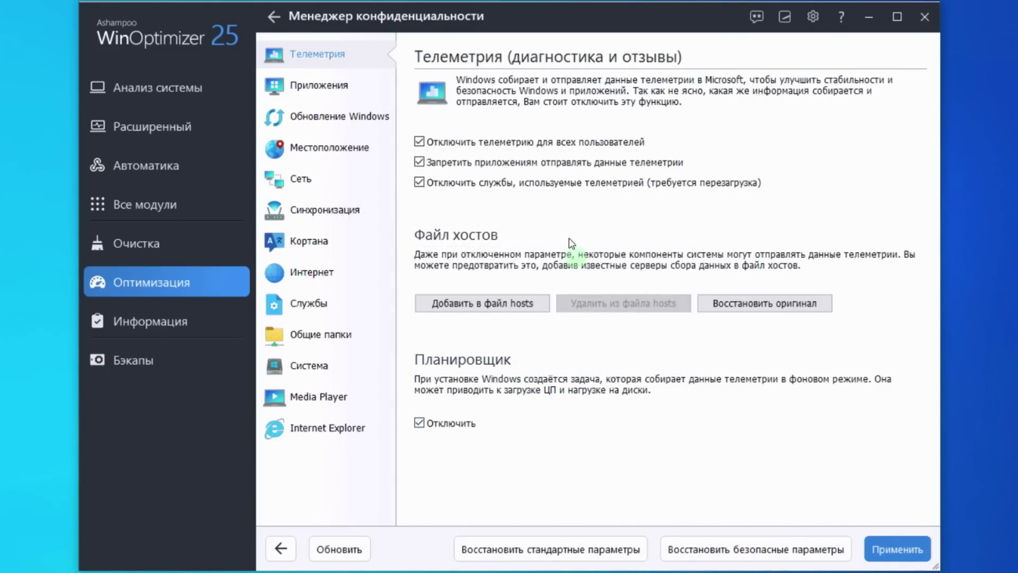
# Disable location tracking, location tracking scripts and sensors under Местоположение and apply the changes
pyautogui.click(335, 146)
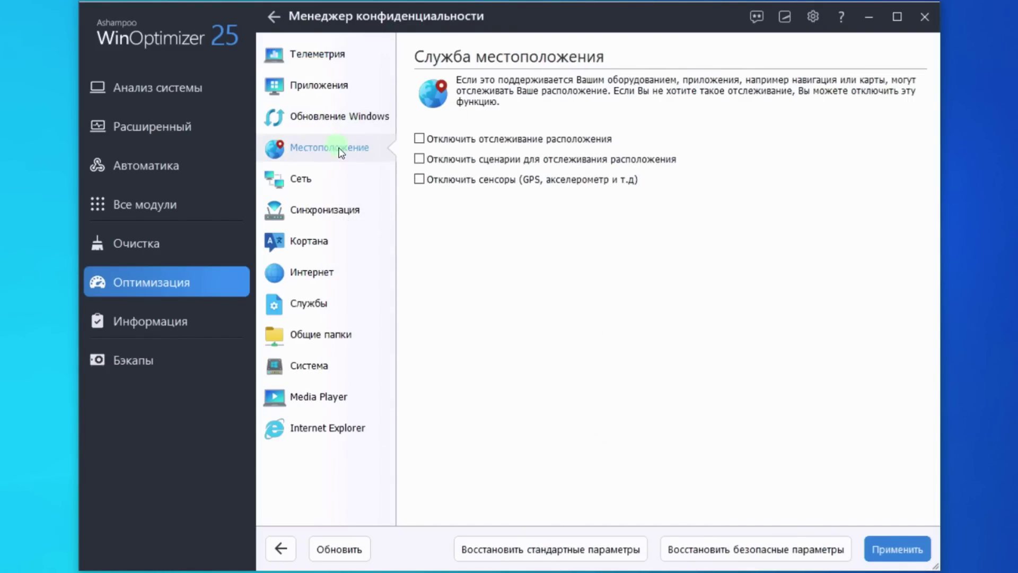
pyautogui.click(418, 140)
pyautogui.click(419, 158)
pyautogui.click(893, 546)
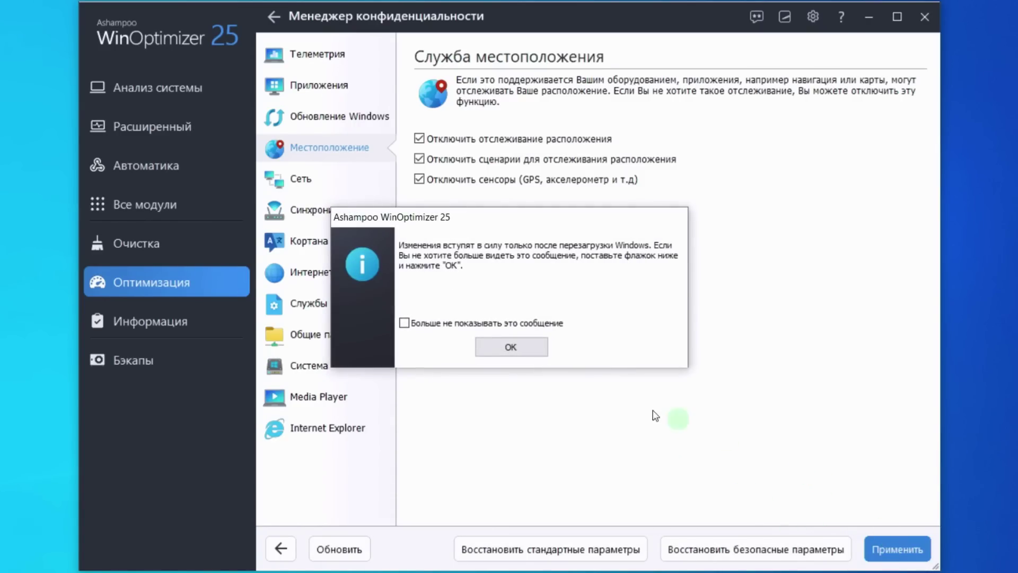
pyautogui.click(530, 347)
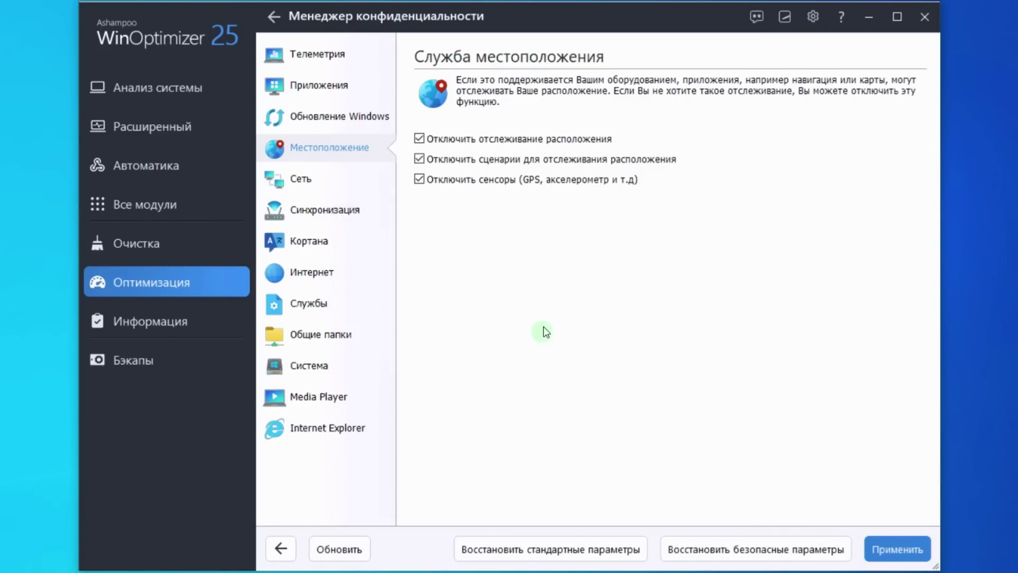
# Disable NCSI under Сеть and apply the change
pyautogui.click(313, 180)
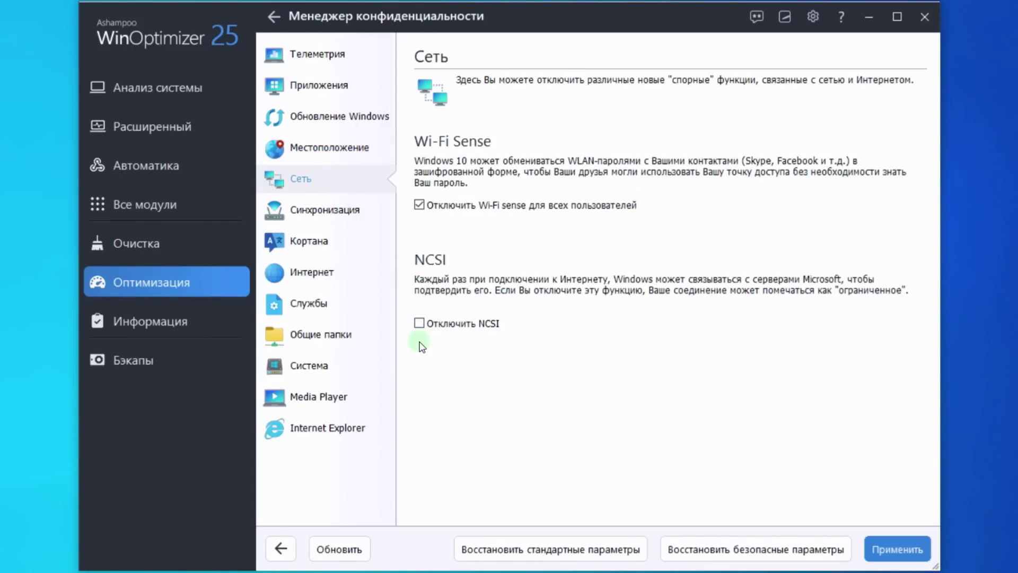
pyautogui.click(430, 328)
pyautogui.click(884, 548)
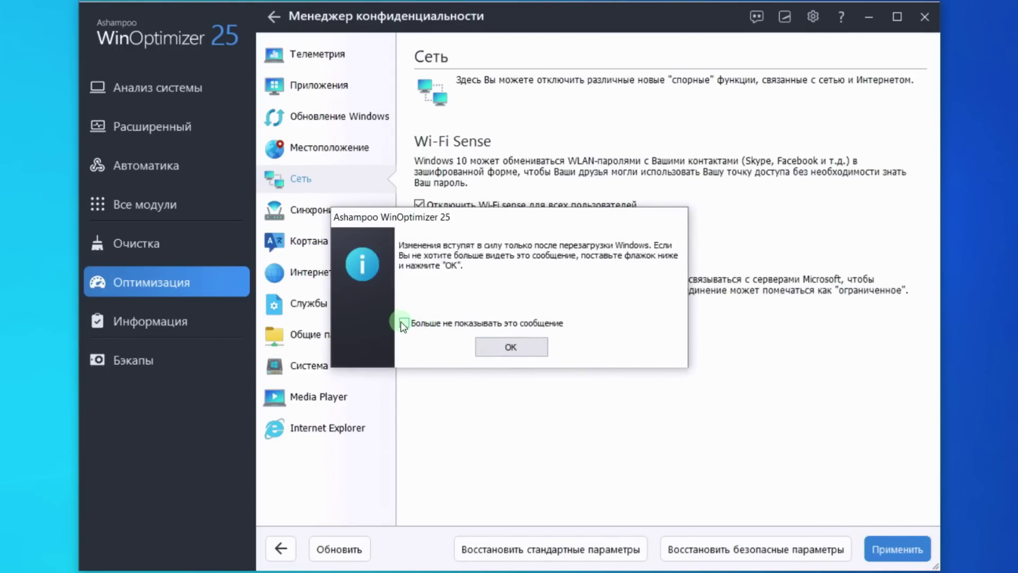
pyautogui.click(506, 347)
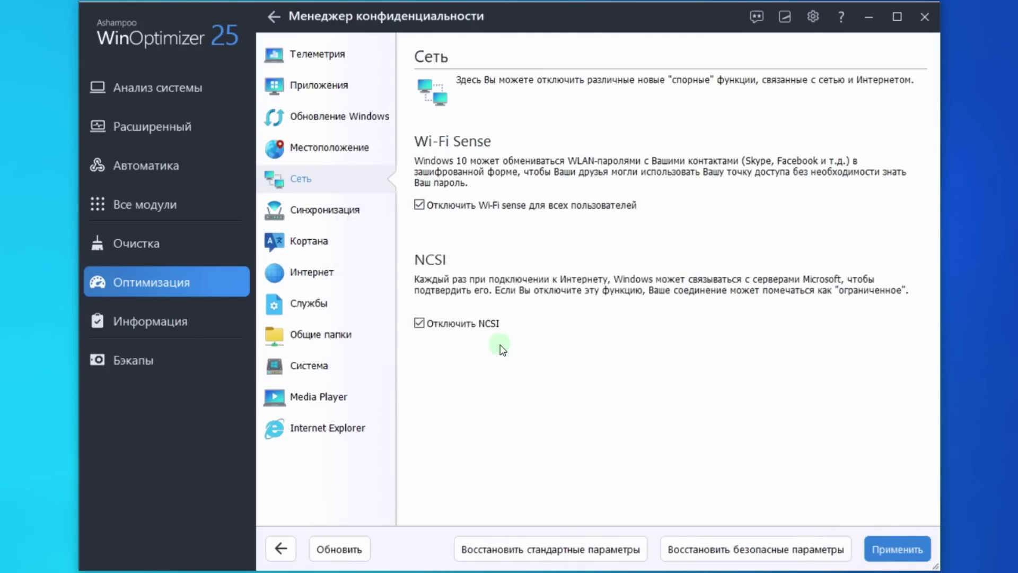
# Under Синхронизация, disable synchronization of apps, desktop design settings, browser settings and passwords, and apply the changes
pyautogui.click(345, 213)
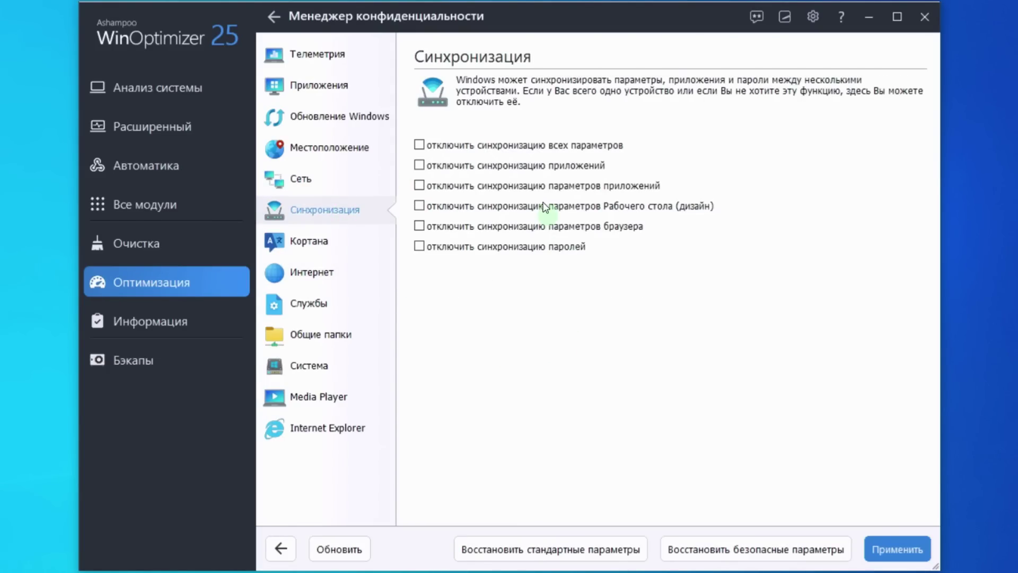
pyautogui.click(419, 165)
pyautogui.click(420, 206)
pyautogui.click(420, 227)
pyautogui.click(420, 246)
pyautogui.click(897, 552)
# Reset and disable Кортана for all users, block its Internet and location access, and disable collection of text, speech, handwriting, calendar and contact data
pyautogui.click(321, 242)
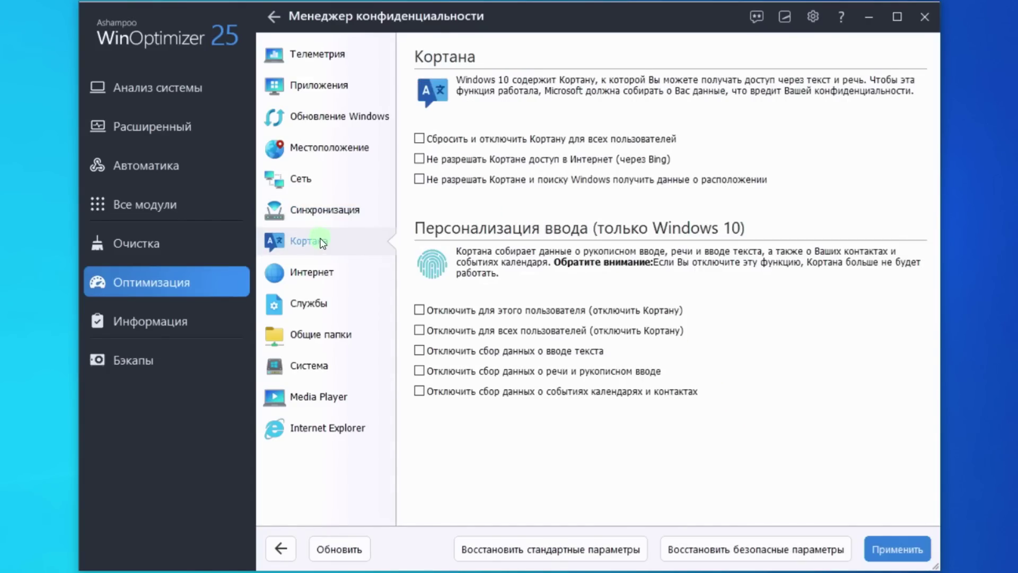
pyautogui.click(420, 139)
pyautogui.click(420, 159)
pyautogui.click(419, 179)
pyautogui.click(419, 351)
pyautogui.click(419, 371)
pyautogui.click(419, 392)
pyautogui.click(896, 551)
# Under Интернет, disable Microsoft OneDrive, handwriting sample sharing and handwriting error report sharing, and apply the changes
pyautogui.click(328, 273)
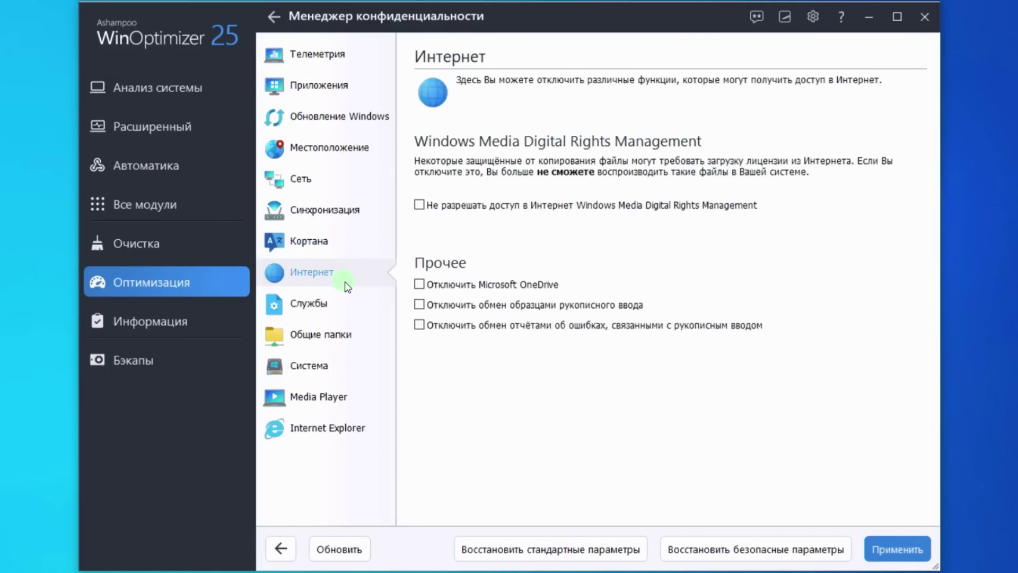
pyautogui.click(422, 284)
pyautogui.click(418, 305)
pyautogui.click(419, 325)
pyautogui.click(897, 549)
# Under Система, disable the Windows feedback service for all users and Inventory Collector, apply the changes and leave the privacy manager
pyautogui.click(325, 366)
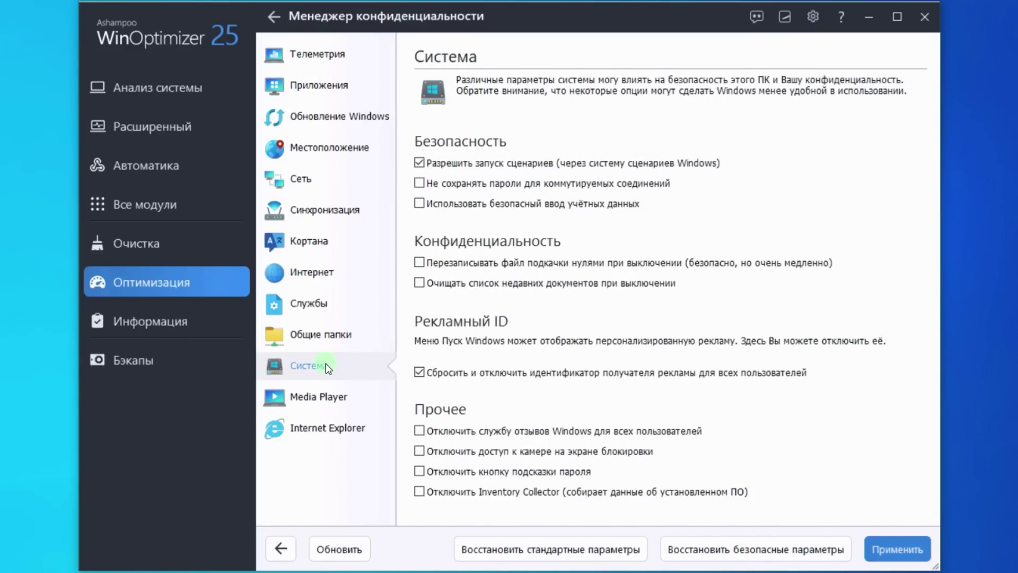
pyautogui.click(420, 374)
pyautogui.click(420, 432)
pyautogui.click(422, 493)
pyautogui.click(889, 544)
pyautogui.click(290, 550)
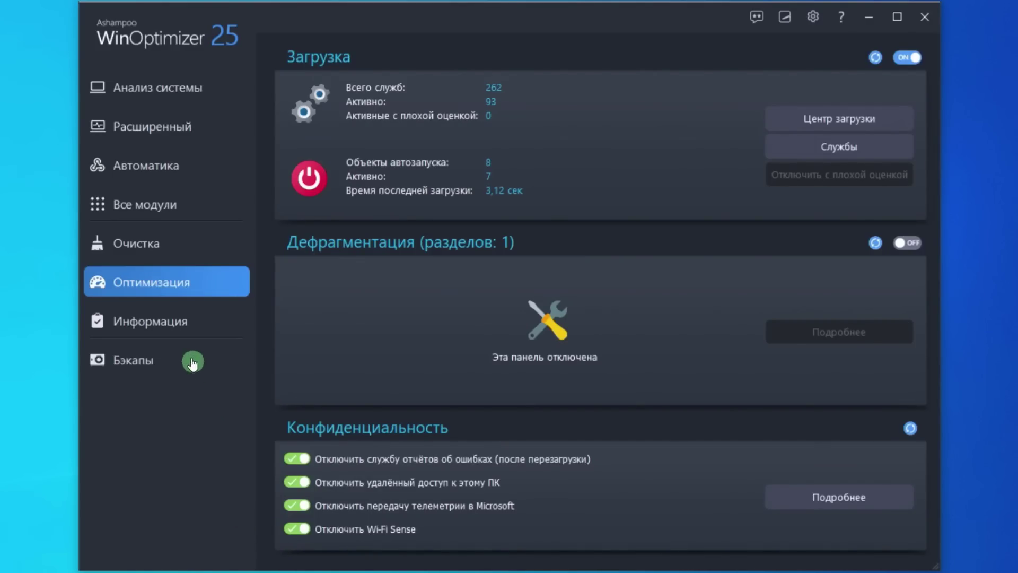
# Run the system performance test in Центр тестирования from the Информация section
pyautogui.click(165, 321)
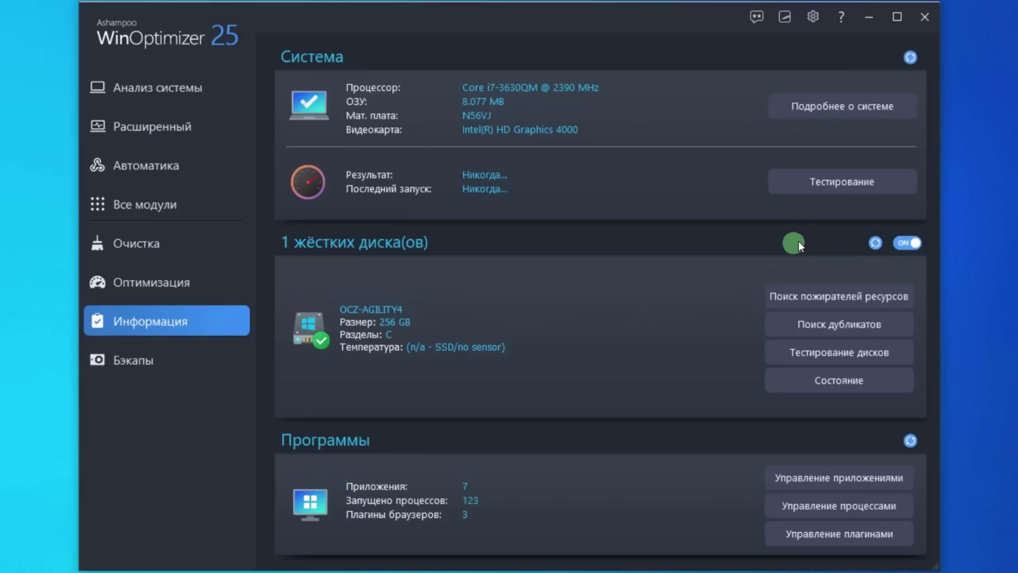
pyautogui.click(850, 187)
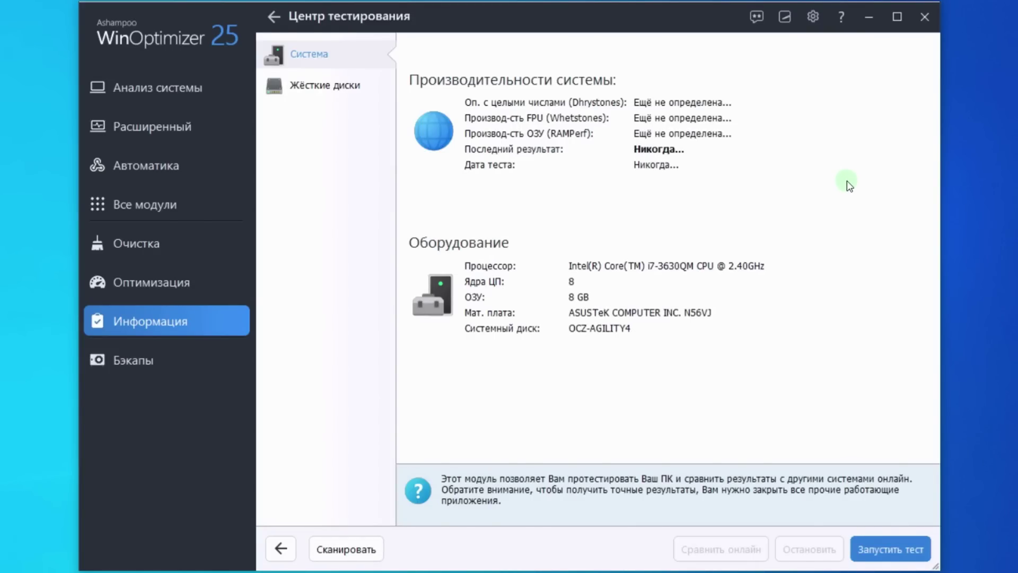
pyautogui.click(345, 90)
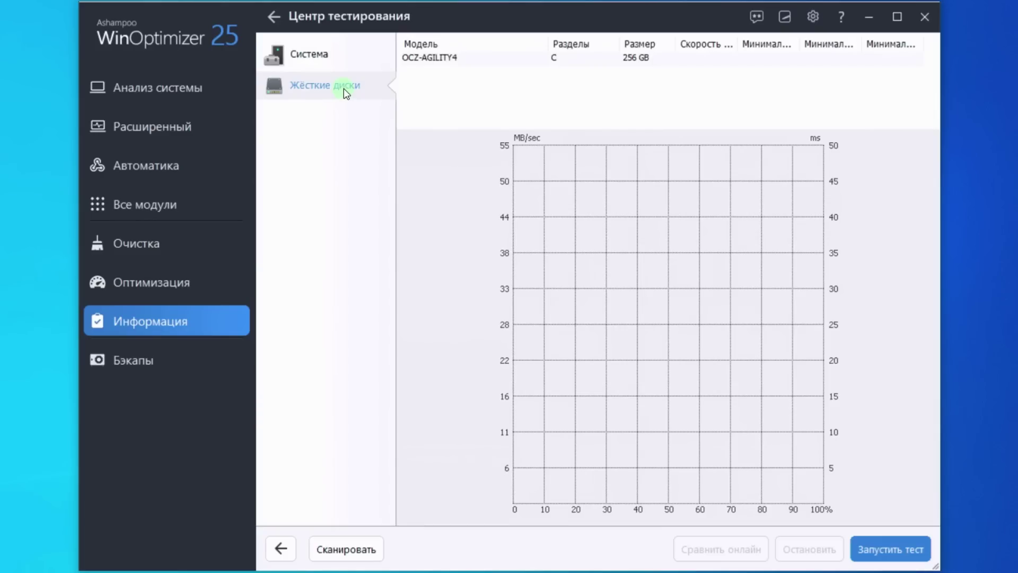
pyautogui.click(355, 59)
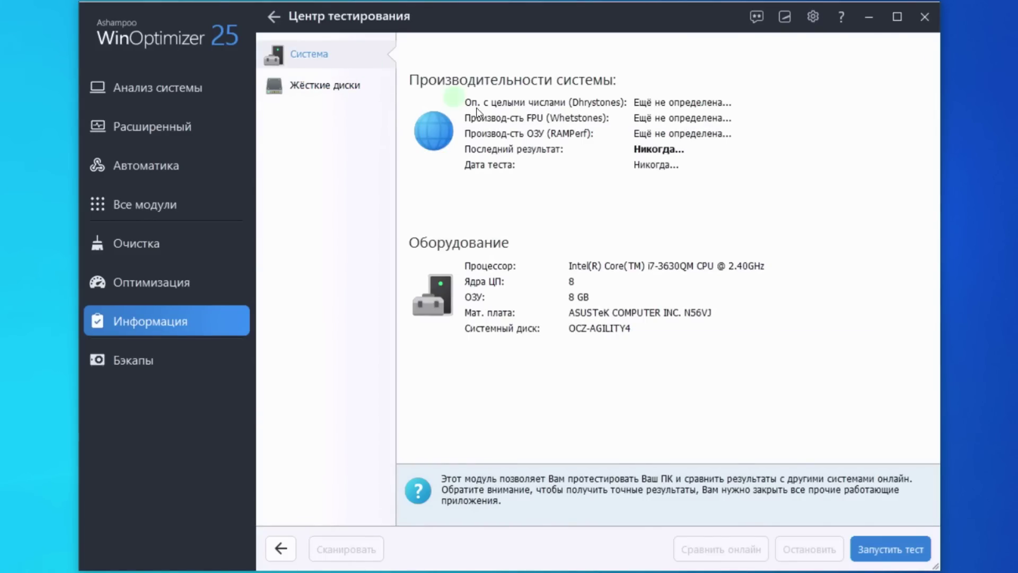
pyautogui.click(876, 551)
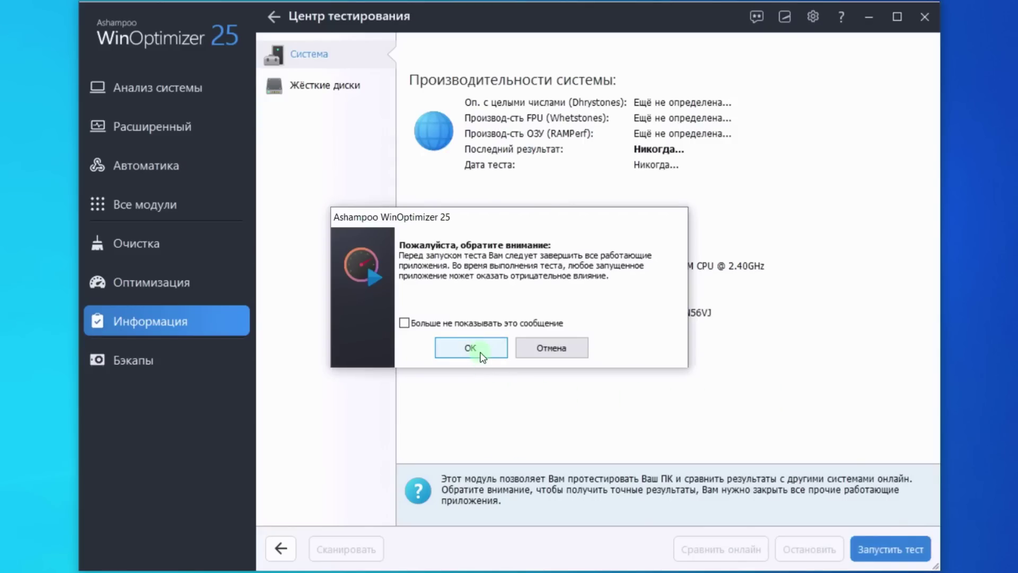
pyautogui.click(471, 350)
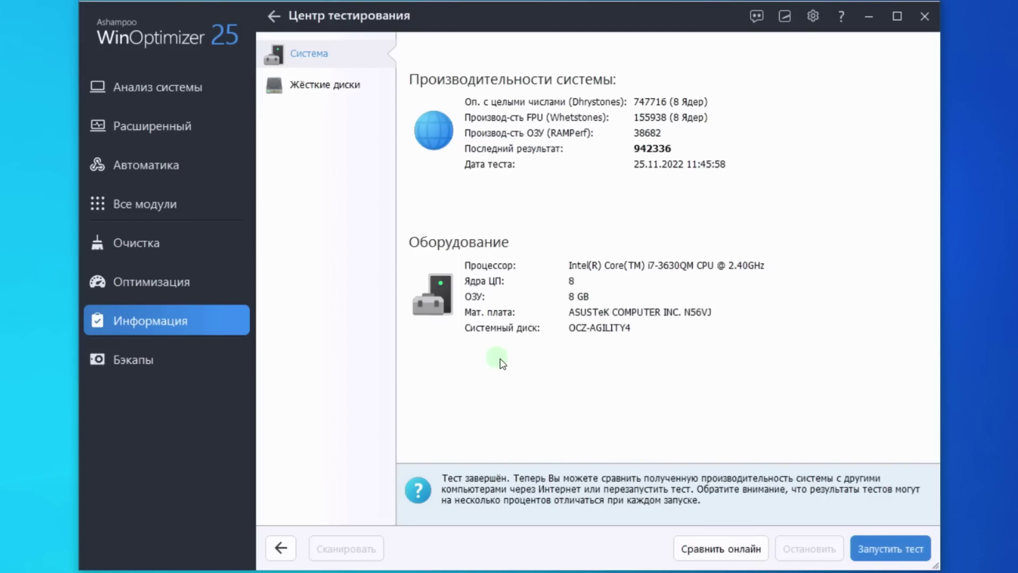
# Review the Drive Cleaner settings for folder contents and disk search
pyautogui.click(814, 17)
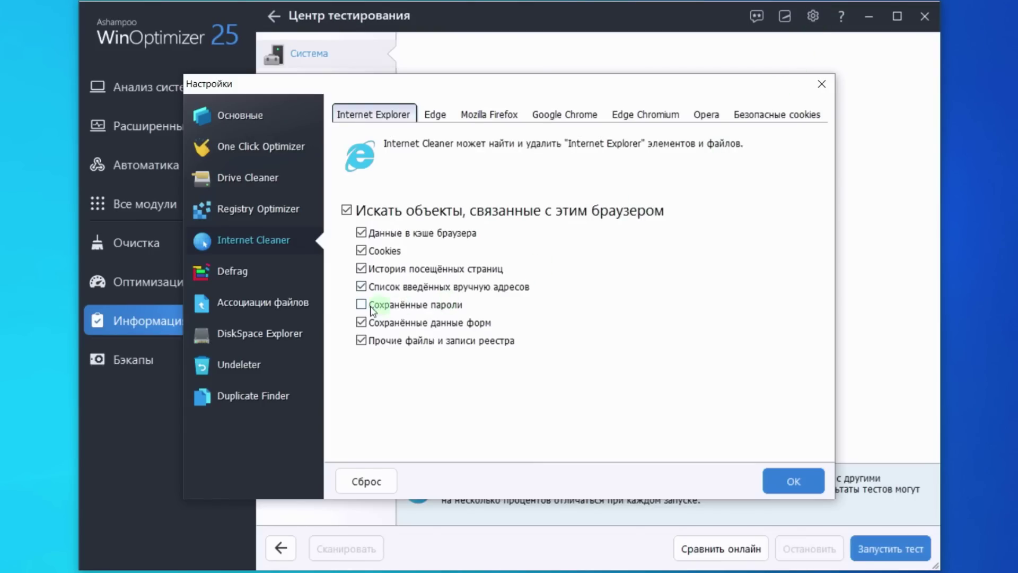
pyautogui.click(261, 178)
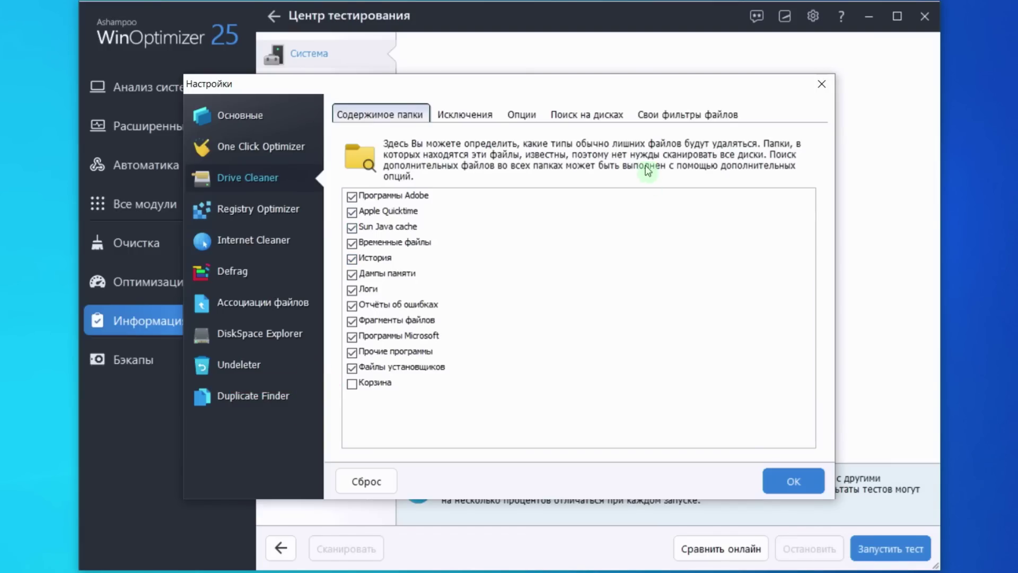
pyautogui.click(599, 116)
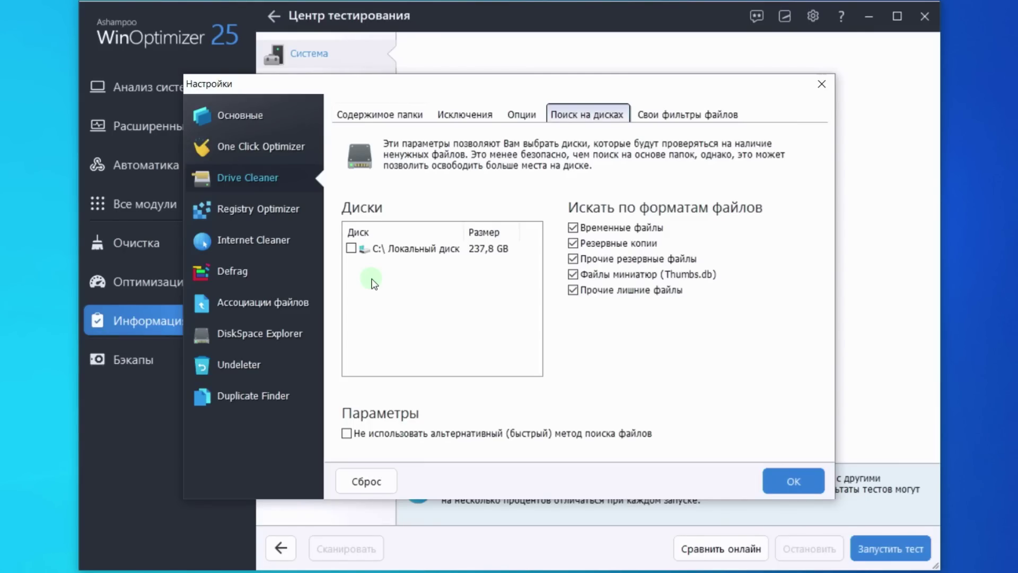
pyautogui.click(792, 481)
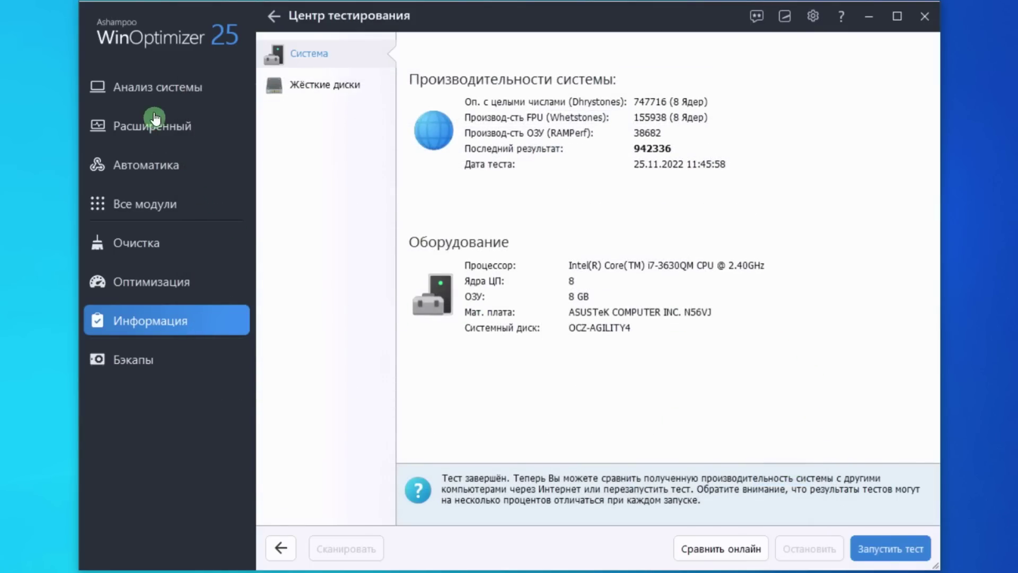
# Apply the recommended parameters in the Мастер SSD module and toggle the Гибернация option
pyautogui.click(154, 91)
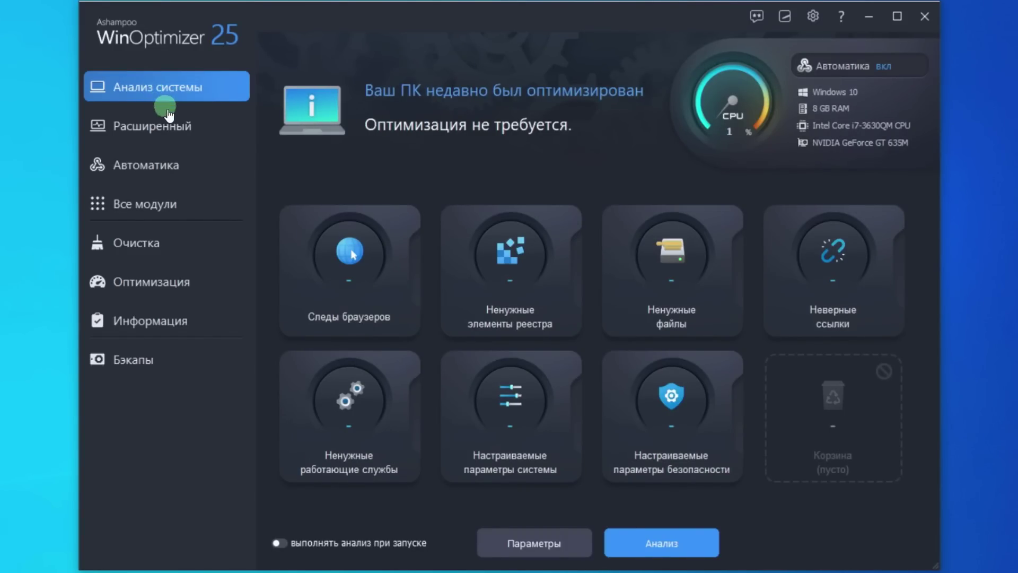
pyautogui.click(159, 206)
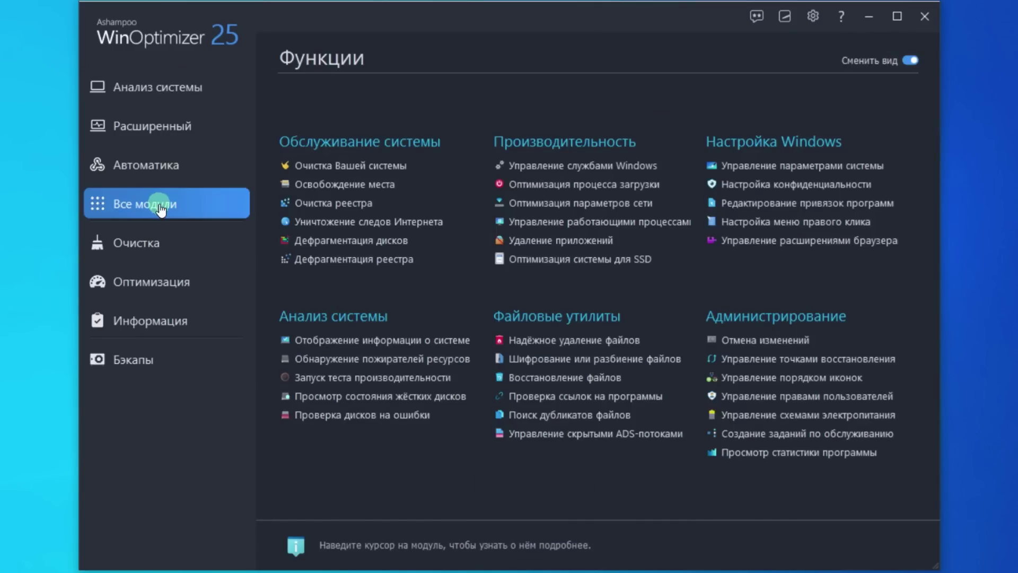
pyautogui.click(550, 265)
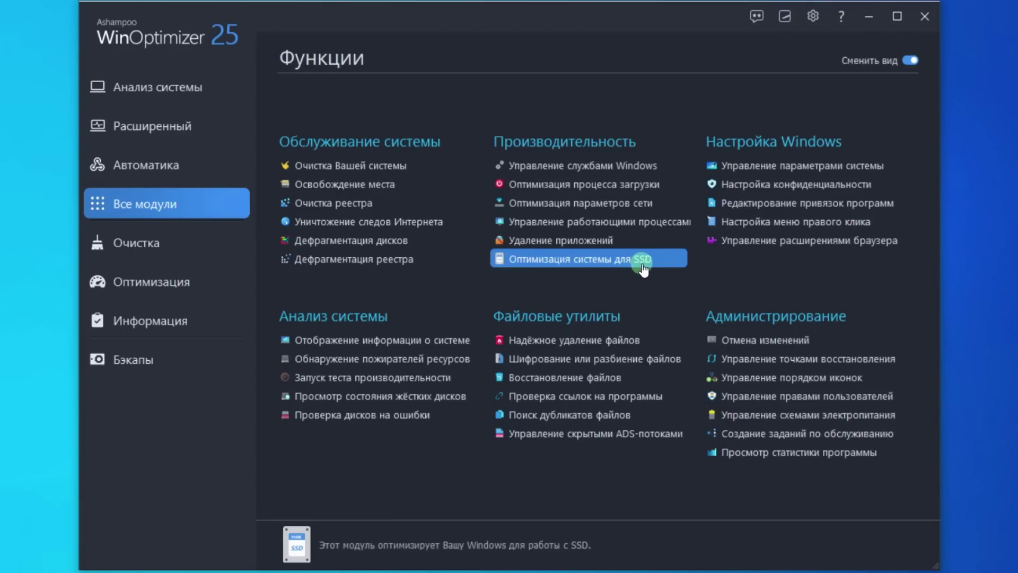
pyautogui.doubleClick(571, 259)
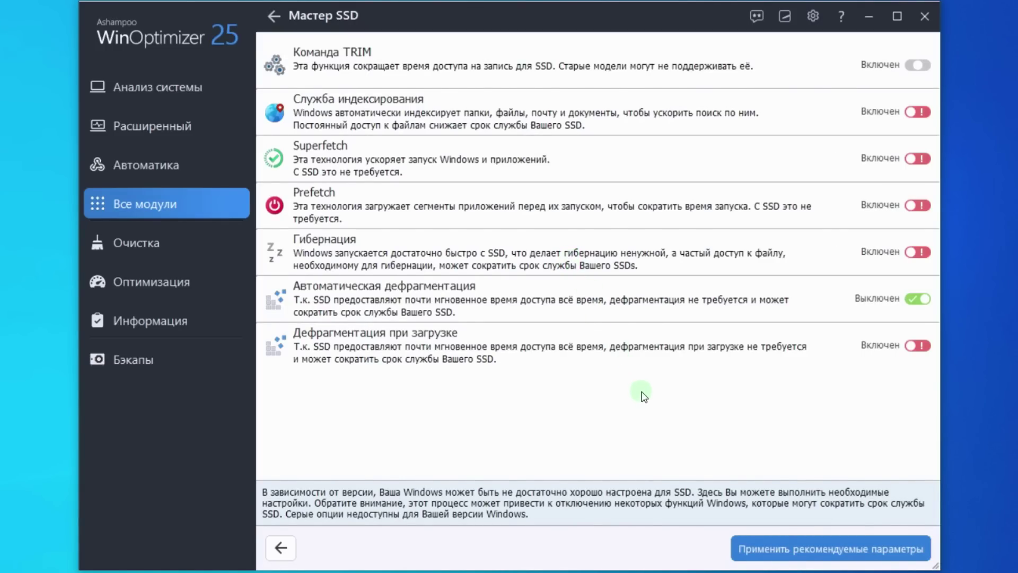
pyautogui.click(820, 554)
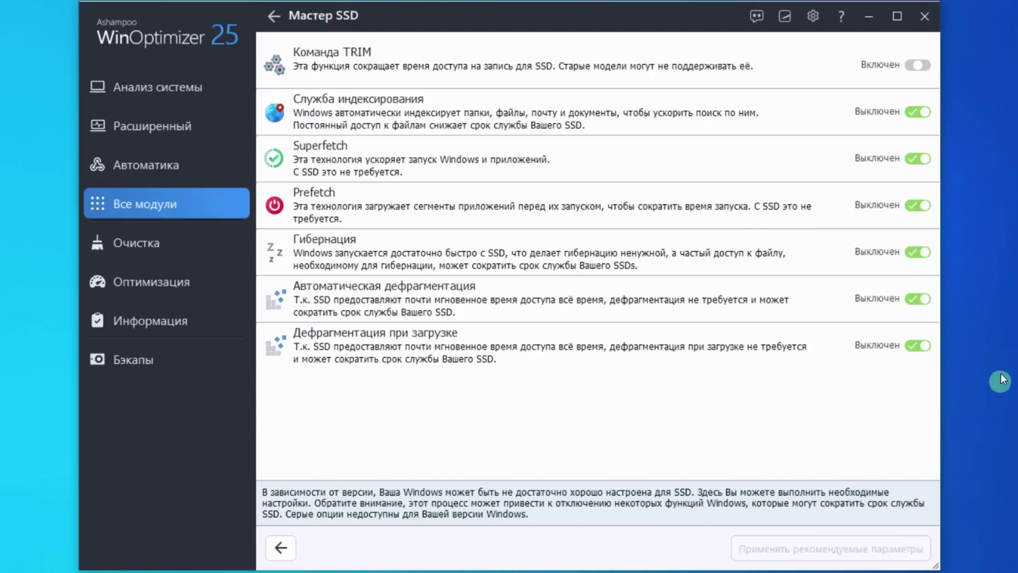
pyautogui.click(911, 257)
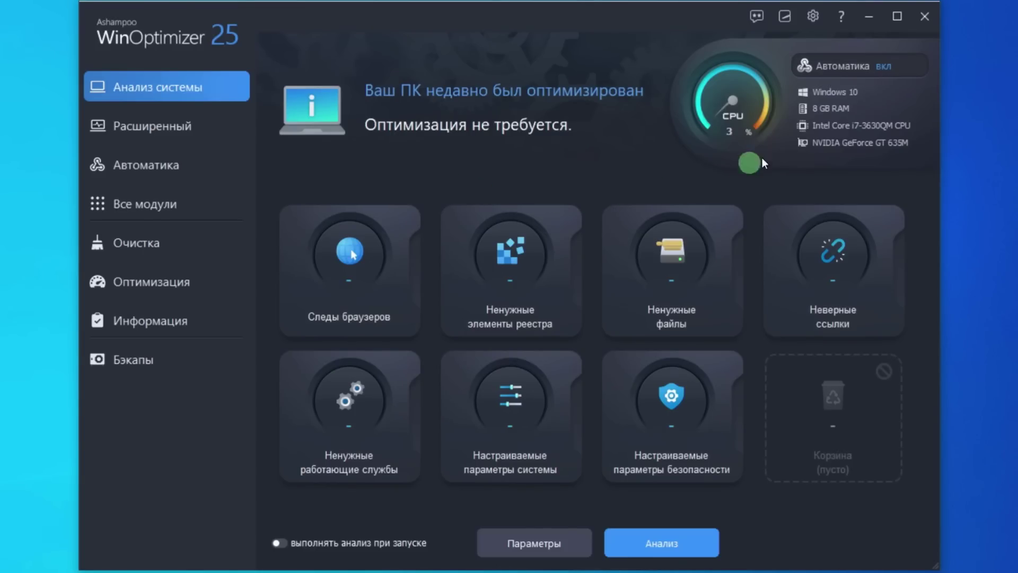
# Check the program's licence status and open the purchase page in the browser
pyautogui.click(785, 20)
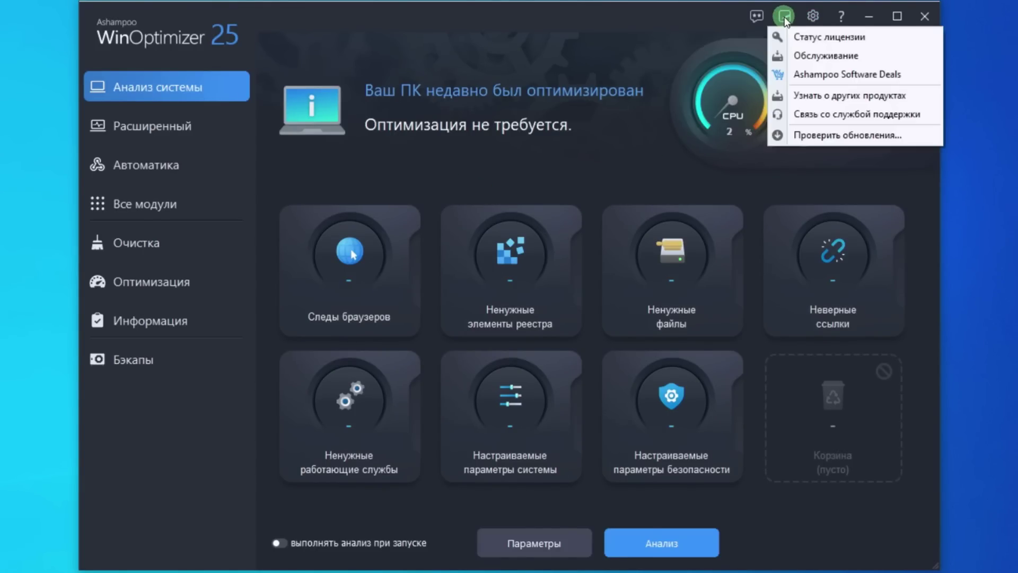
pyautogui.click(795, 38)
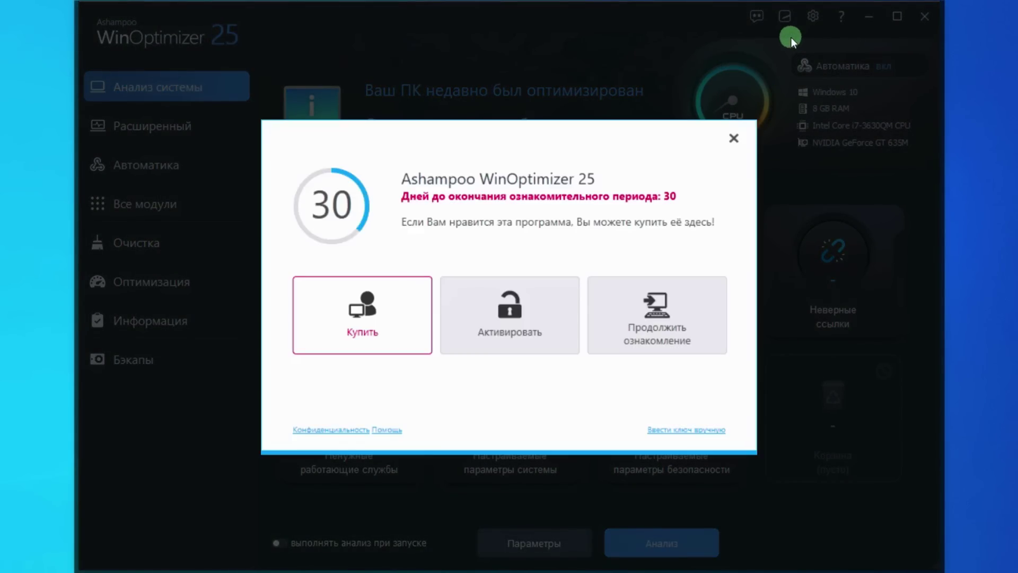
pyautogui.click(363, 325)
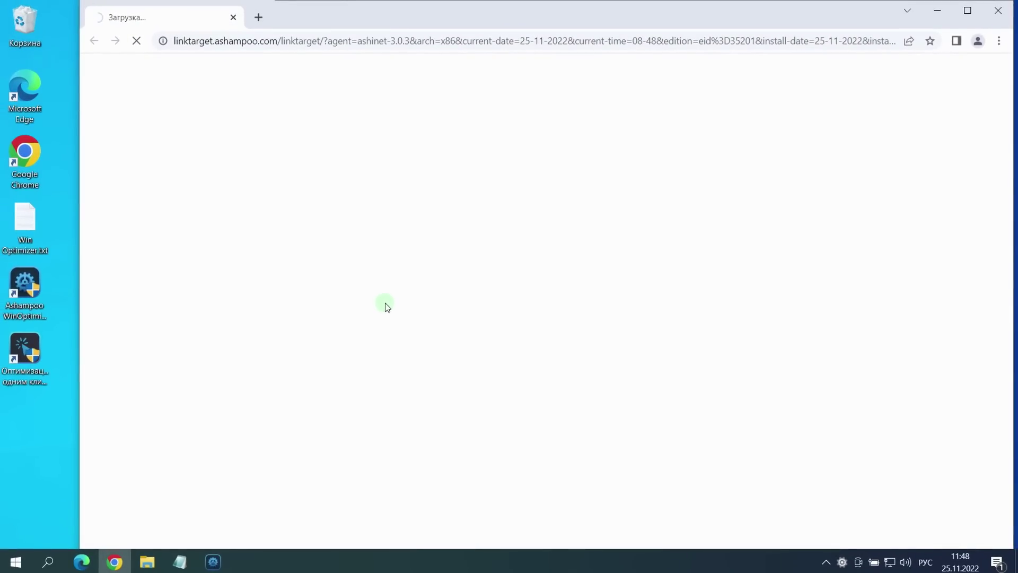